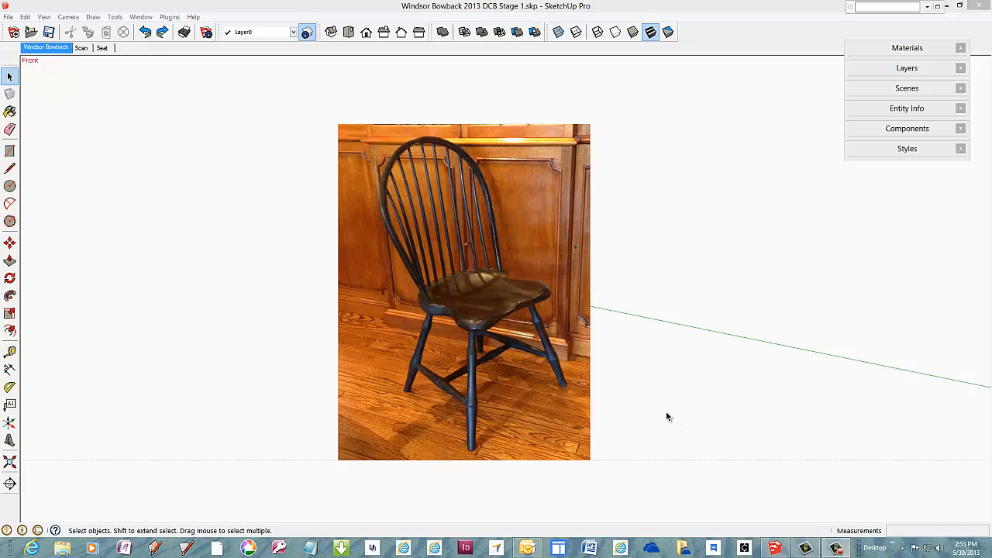
Import scan0001.jpg from the Windsor Bowback 2013 folder for use as an image
{"action": "left_click", "coordinate": [475, 324]}
{"action": "scroll", "coordinate": [475, 324], "scroll_direction": "up", "scroll_amount": 2}
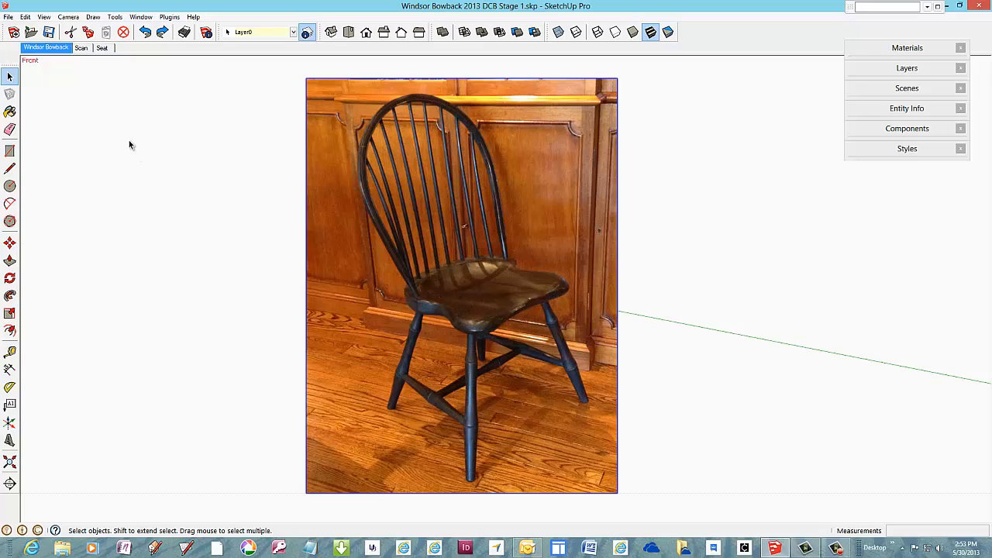
{"action": "left_click", "coordinate": [8, 18]}
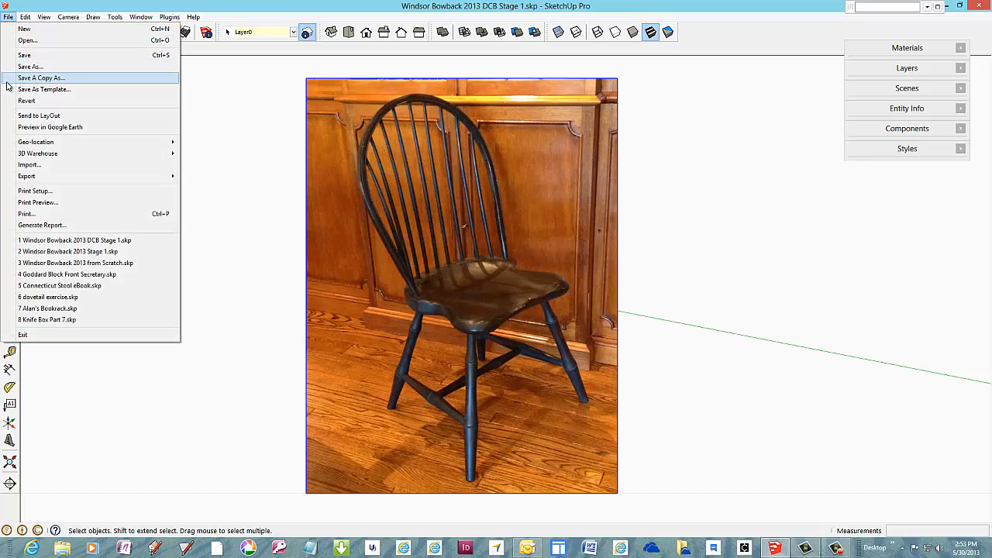
{"action": "left_click", "coordinate": [28, 165]}
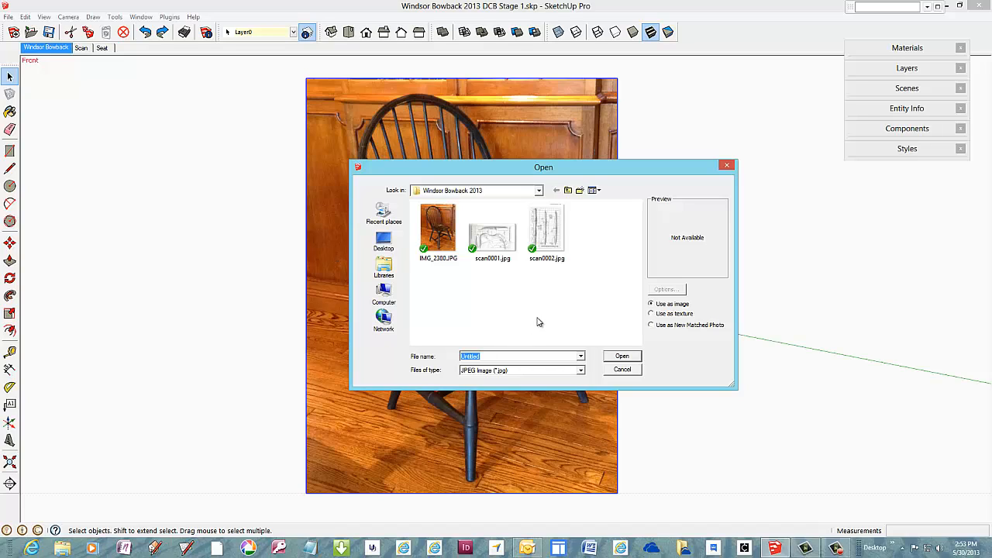
{"action": "left_click", "coordinate": [501, 245]}
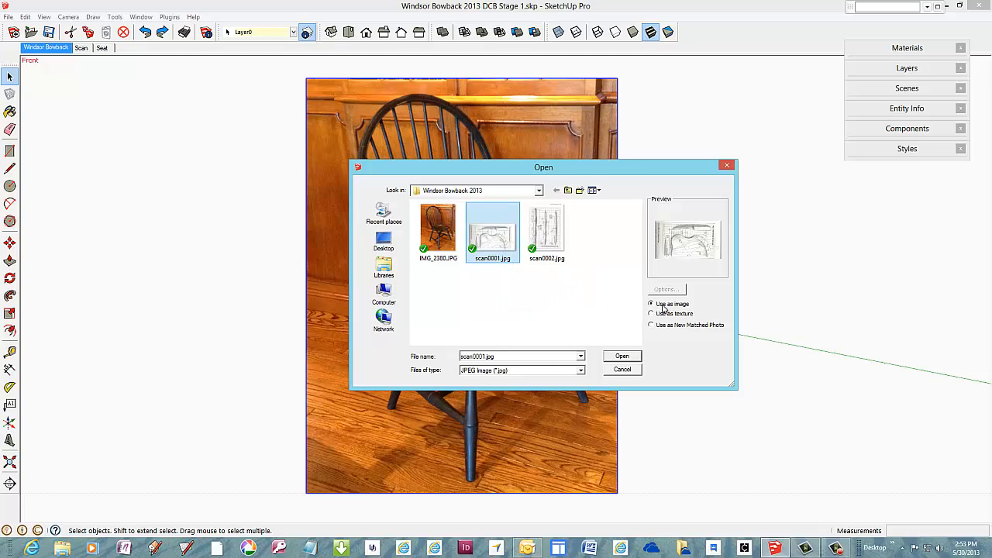
{"action": "left_click", "coordinate": [625, 356]}
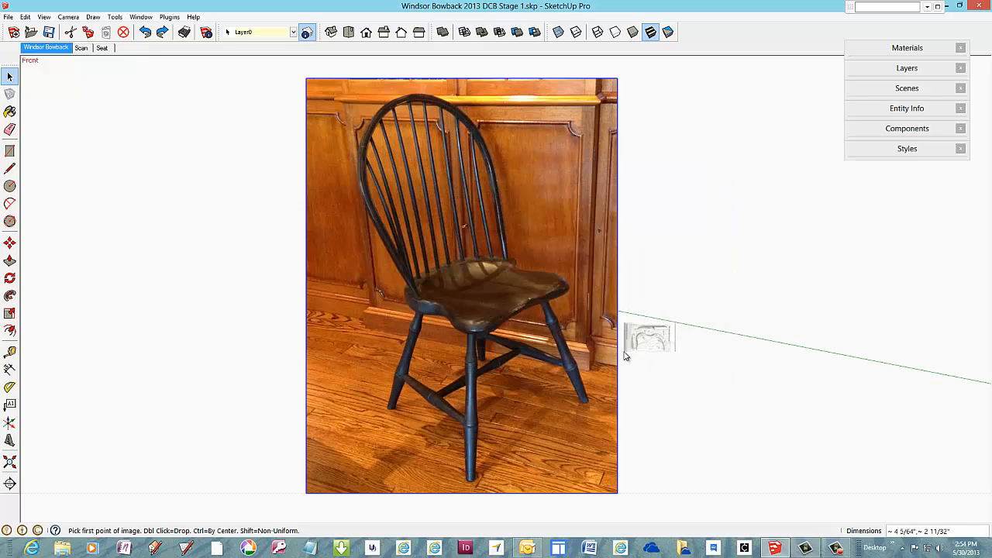
Place the scan upright with its corner at the origin, about 17 1/4" wide along the red axis
{"action": "scroll", "coordinate": [380, 311], "scroll_direction": "down", "scroll_amount": 3}
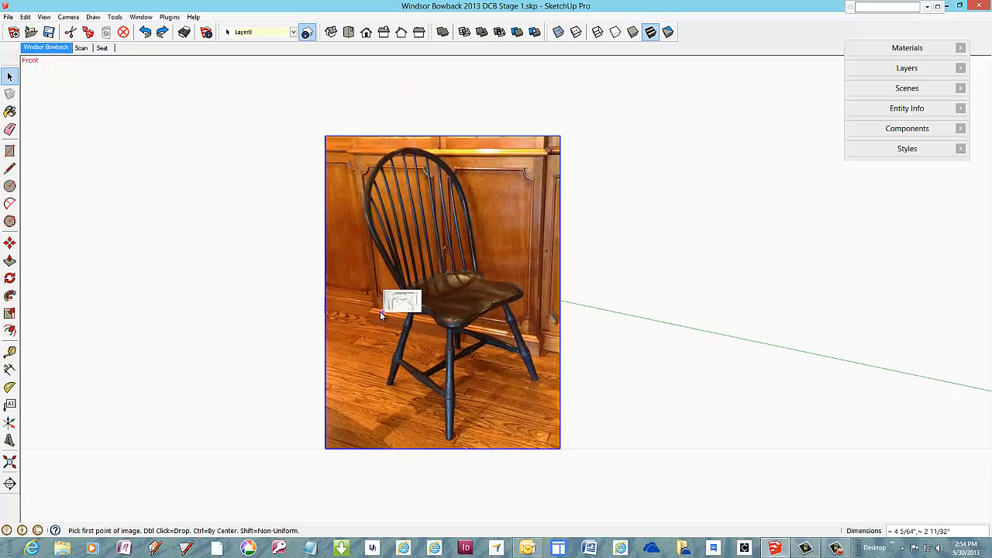
{"action": "scroll", "coordinate": [378, 313], "scroll_direction": "down", "scroll_amount": 3}
{"action": "middle_click", "coordinate": [414, 309]}
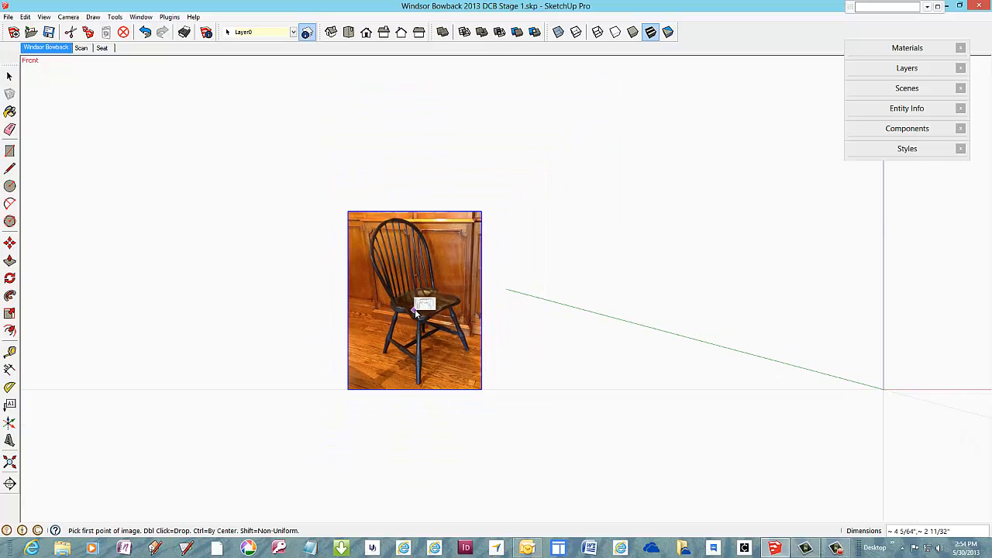
{"action": "middle_click_drag", "start_coordinate": [415, 309], "coordinate": [316, 313]}
{"action": "scroll", "coordinate": [316, 314], "scroll_direction": "down", "scroll_amount": 4}
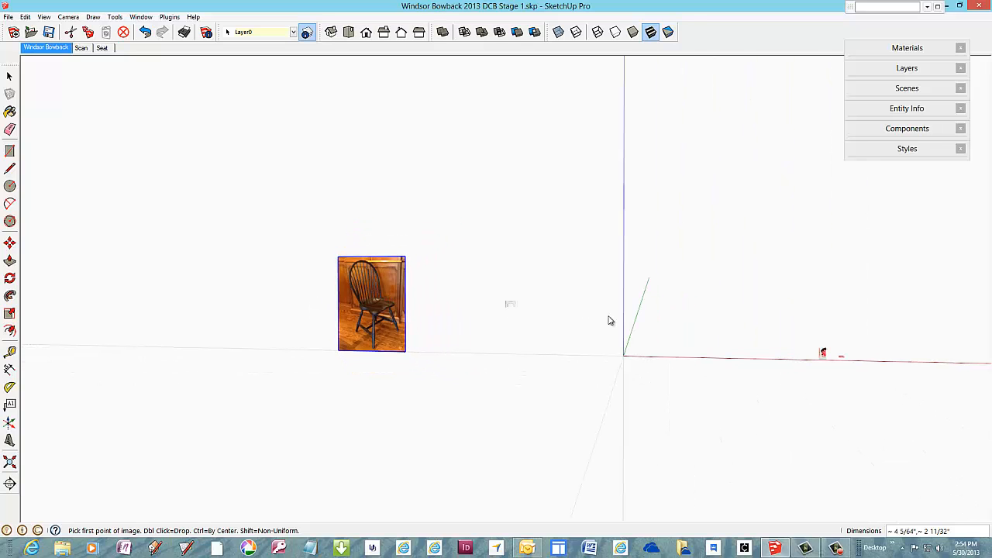
{"action": "scroll", "coordinate": [673, 348], "scroll_direction": "up", "scroll_amount": 3}
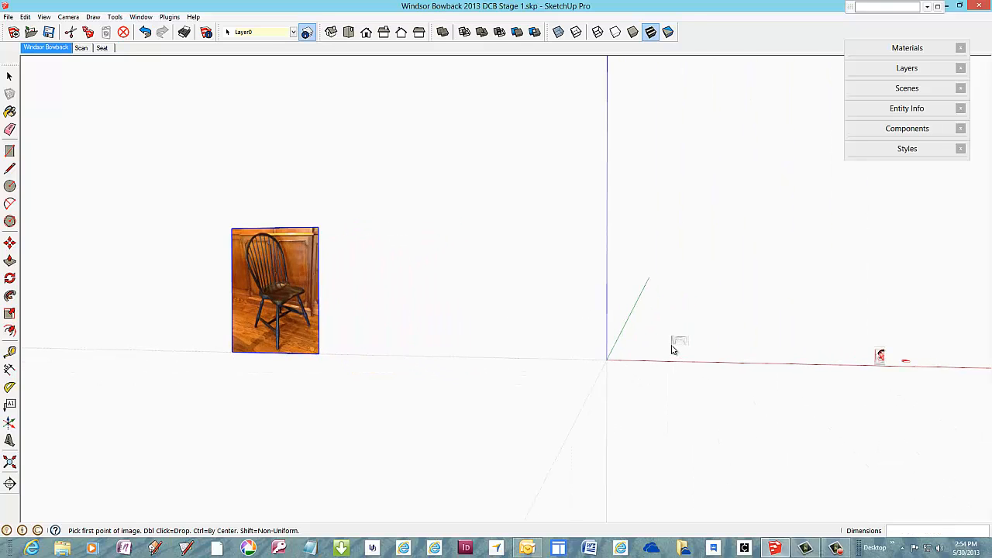
{"action": "scroll", "coordinate": [673, 350], "scroll_direction": "up", "scroll_amount": 4}
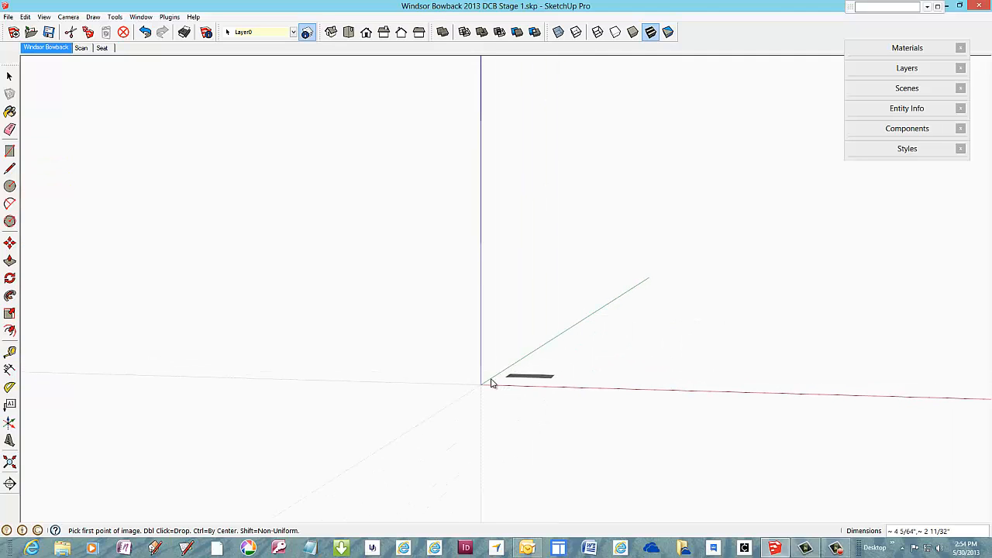
{"action": "middle_click_drag", "start_coordinate": [482, 386], "coordinate": [491, 368]}
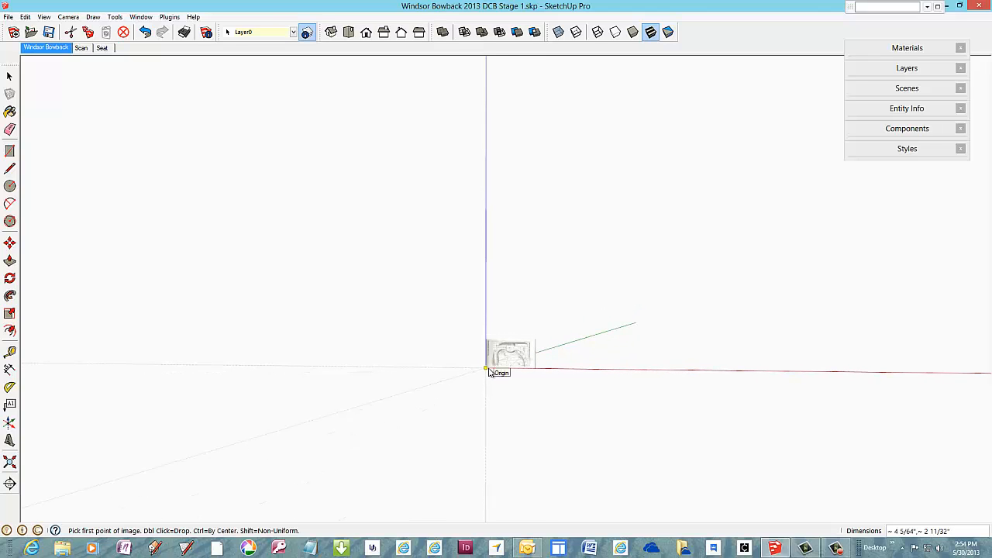
{"action": "left_click", "coordinate": [492, 367]}
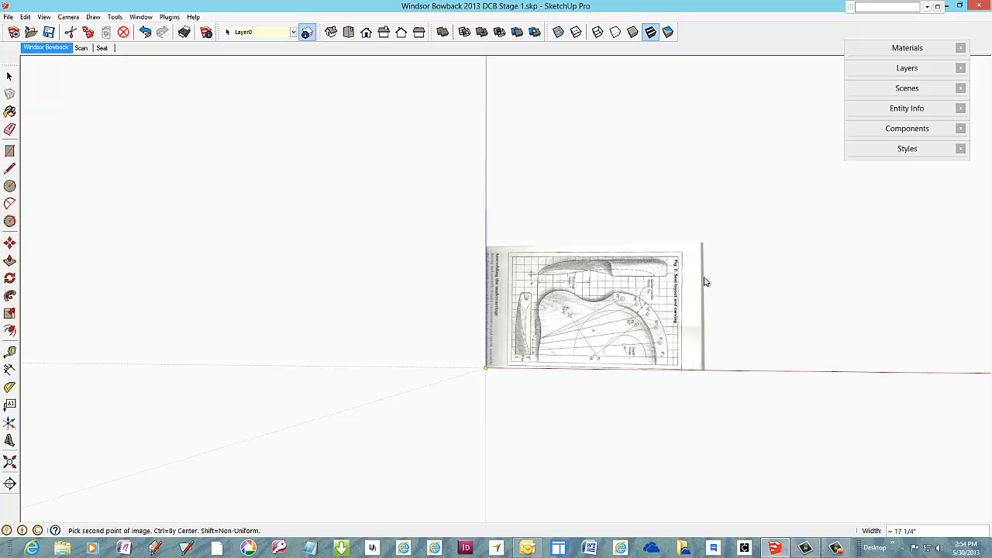
{"action": "left_click", "coordinate": [704, 281]}
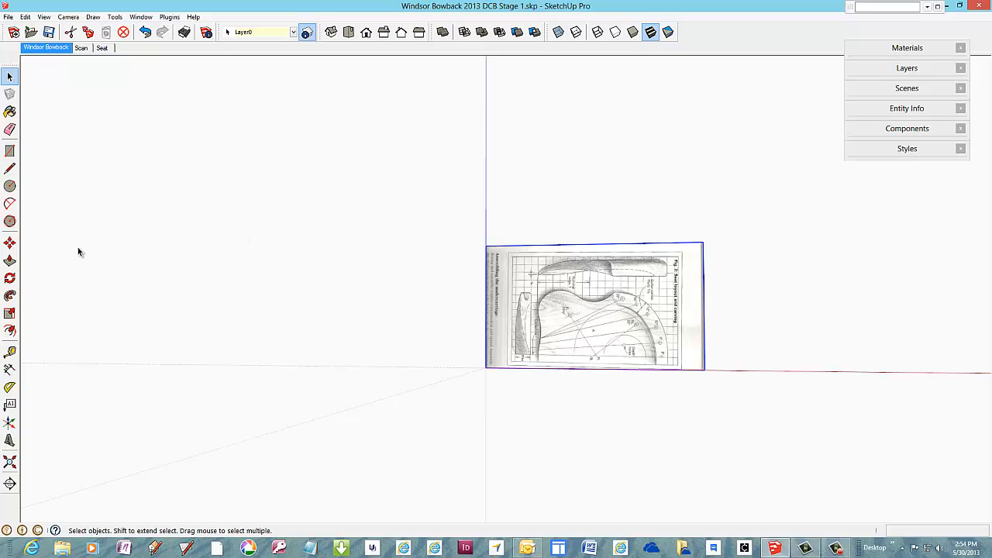
Rotate the scan 90 degrees about the origin so the seat layout figure reads upright
{"action": "left_click", "coordinate": [11, 279]}
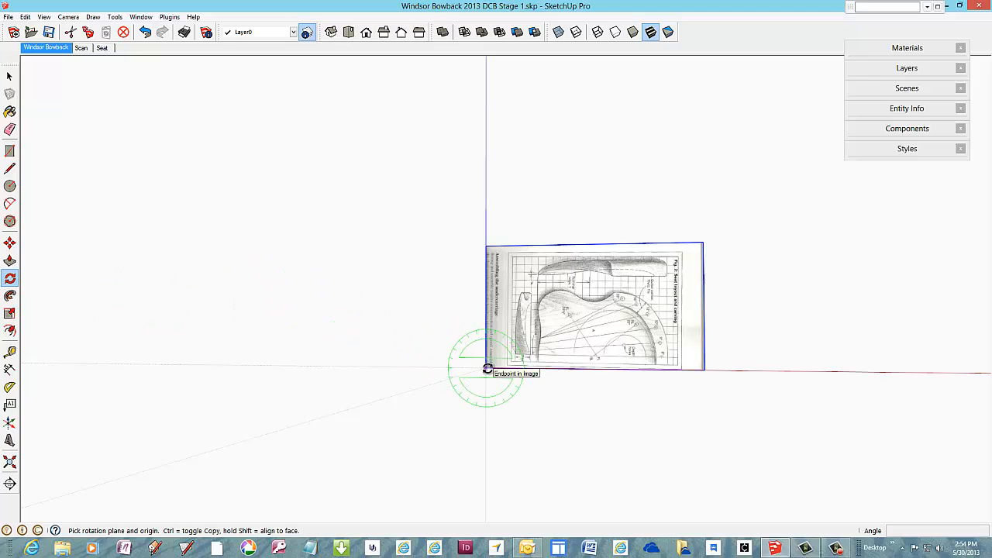
{"action": "left_click_drag", "start_coordinate": [488, 369], "coordinate": [703, 368]}
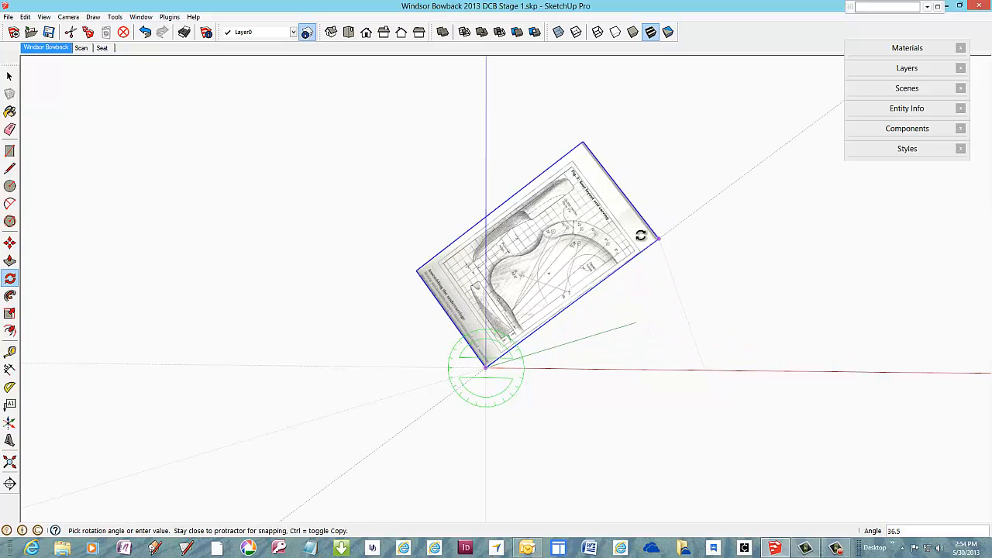
{"action": "left_click_drag", "start_coordinate": [640, 236], "coordinate": [490, 191]}
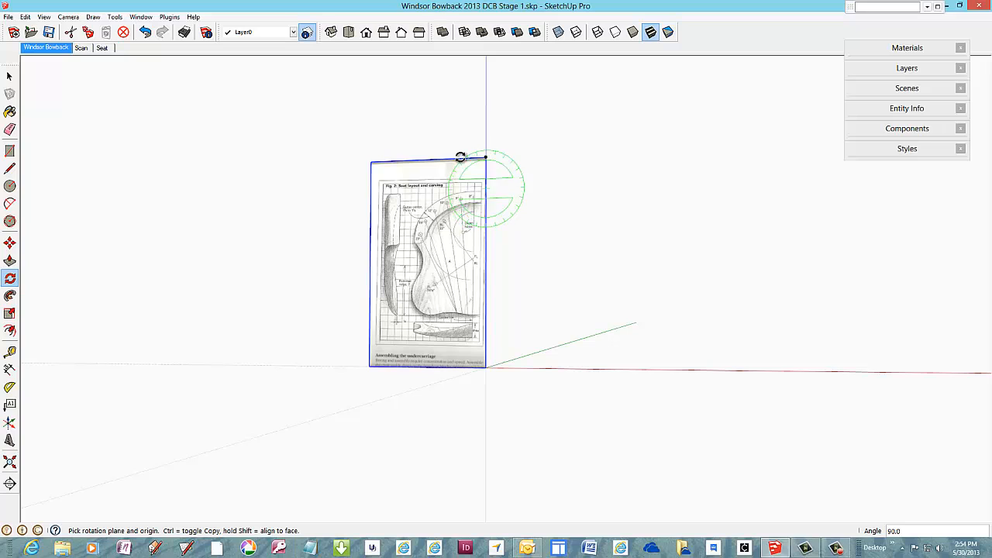
In the front view, draw a vertical reference line from a gridline intersection on the seat figure's bottom grid line to above the figure
{"action": "left_click", "coordinate": [367, 33]}
{"action": "scroll", "coordinate": [548, 266], "scroll_direction": "up", "scroll_amount": 2}
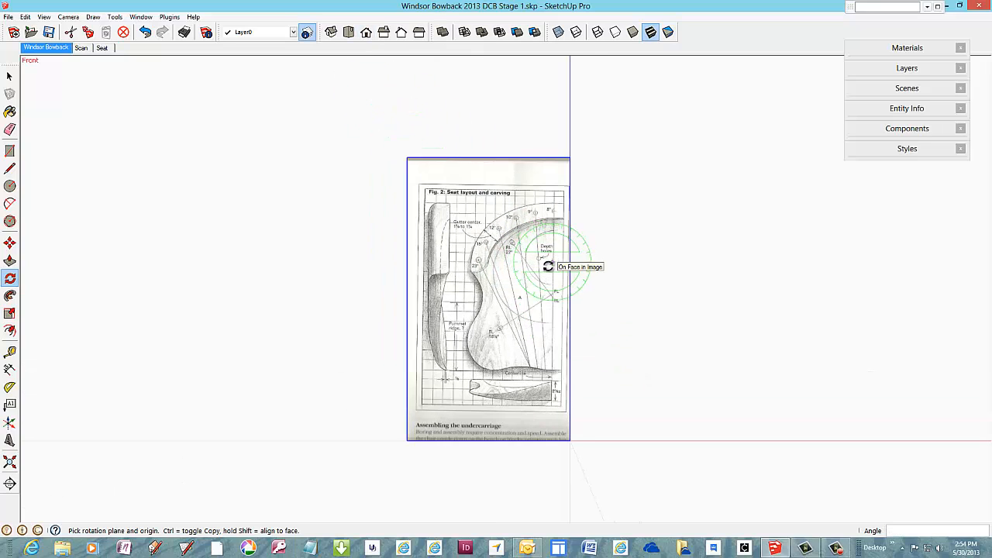
{"action": "scroll", "coordinate": [535, 278], "scroll_direction": "up", "scroll_amount": 1}
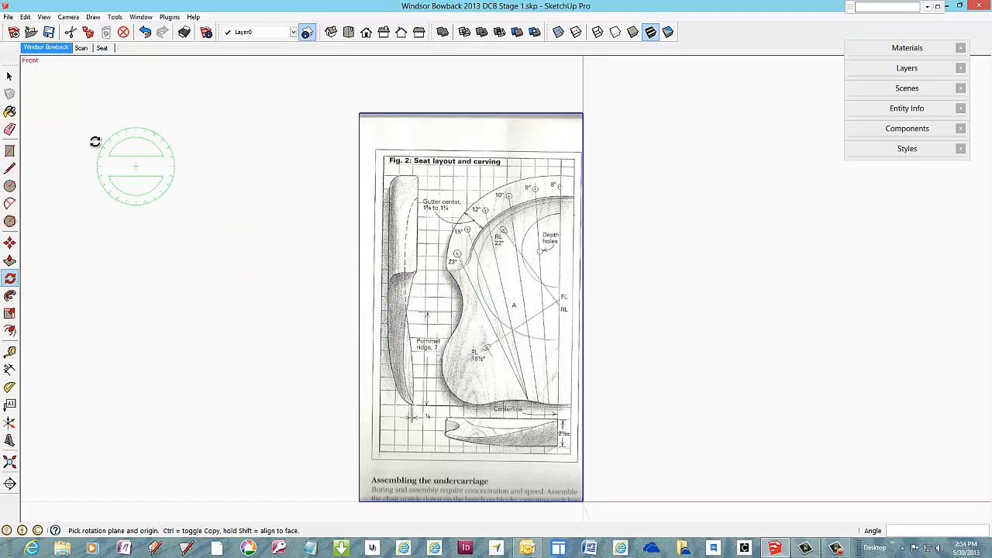
{"action": "left_click", "coordinate": [10, 170]}
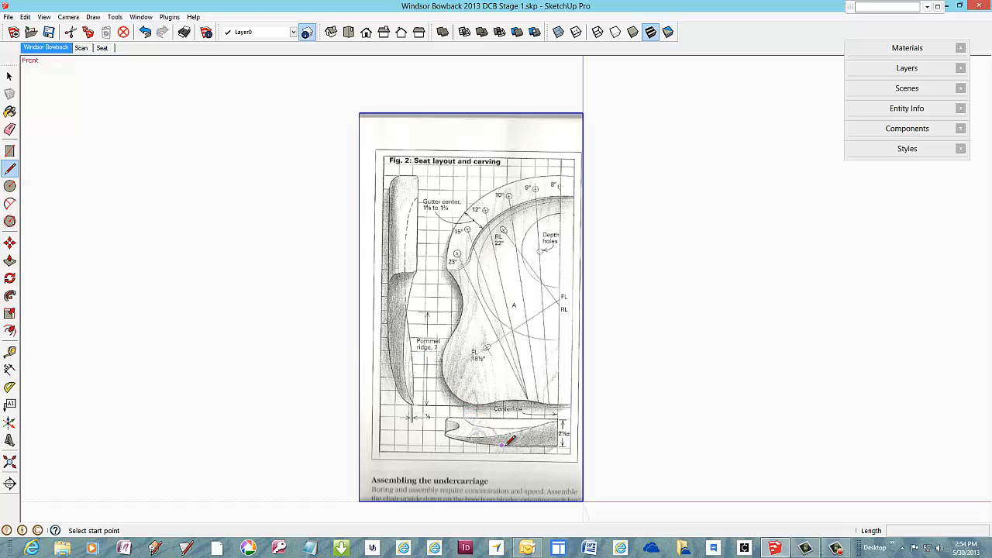
{"action": "scroll", "coordinate": [504, 442], "scroll_direction": "up", "scroll_amount": 2}
{"action": "scroll", "coordinate": [504, 459], "scroll_direction": "up", "scroll_amount": 4}
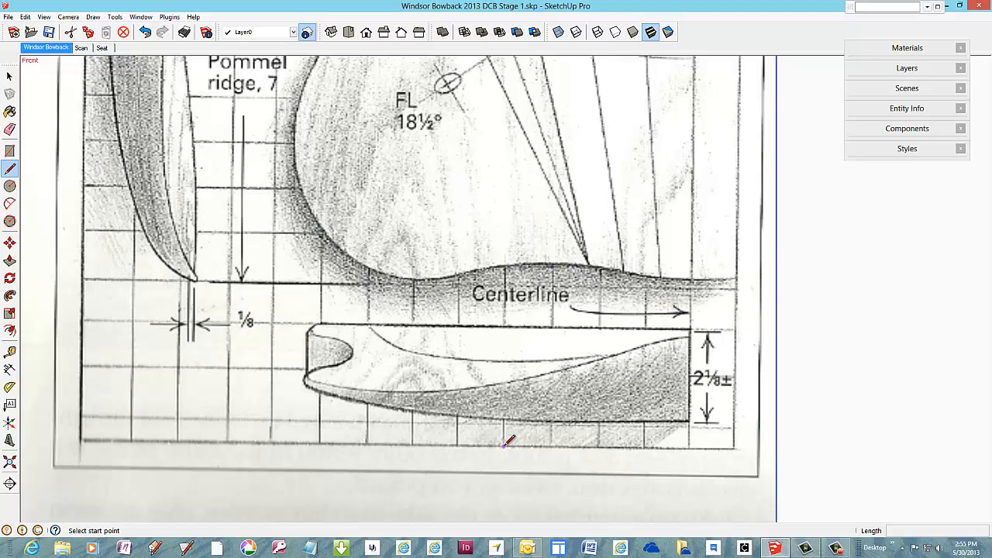
{"action": "left_click", "coordinate": [504, 445]}
{"action": "scroll", "coordinate": [508, 438], "scroll_direction": "down", "scroll_amount": 1}
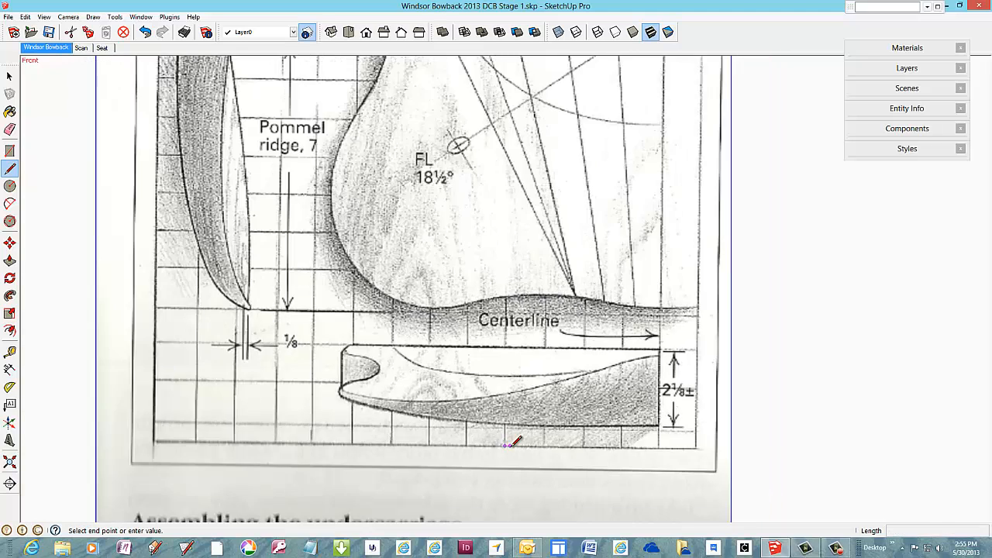
{"action": "scroll", "coordinate": [512, 442], "scroll_direction": "down", "scroll_amount": 5}
{"action": "scroll", "coordinate": [518, 179], "scroll_direction": "down", "scroll_amount": 1}
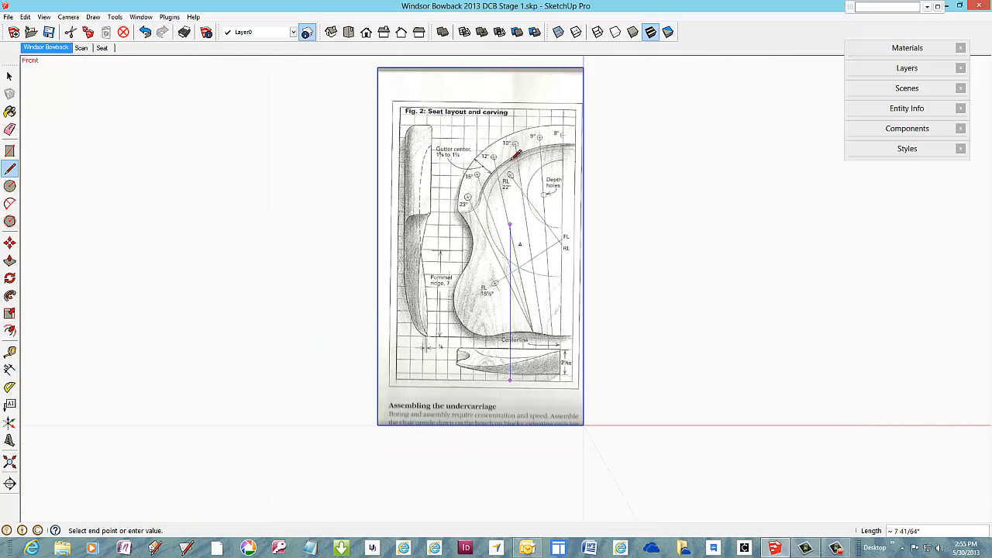
{"action": "left_click", "coordinate": [512, 81]}
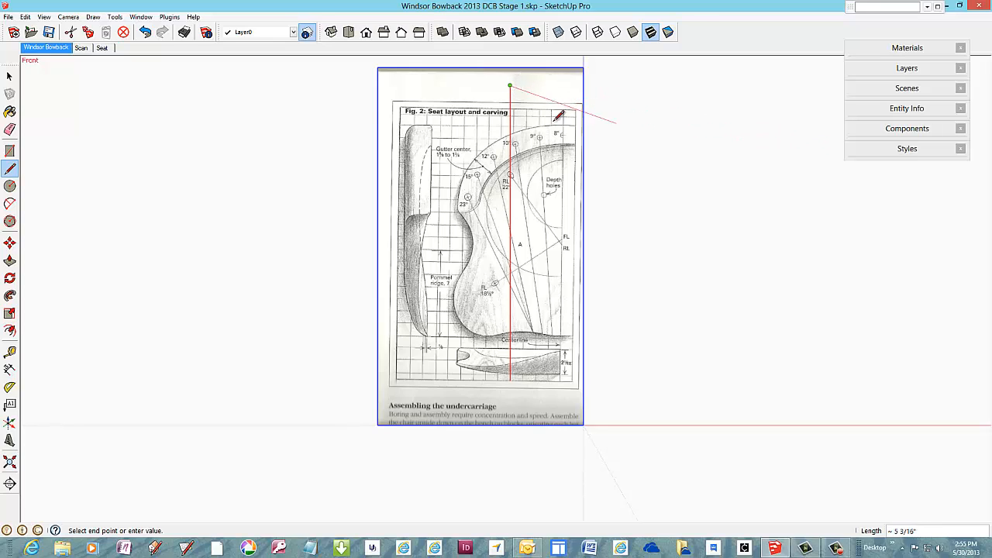
{"action": "left_click", "coordinate": [10, 77]}
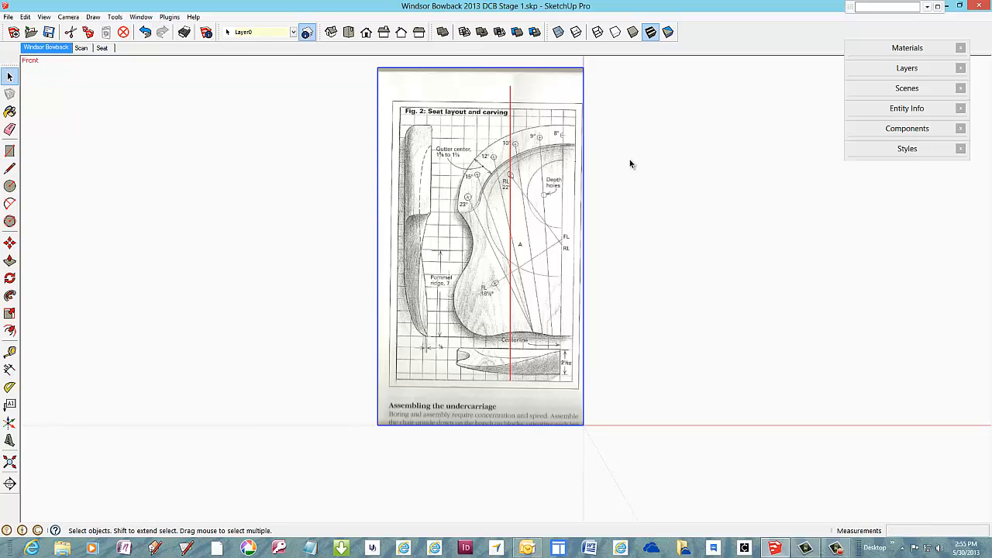
Examine the in-model styles and the edge, profile and color settings of the Fat Red Edges style
{"action": "left_click", "coordinate": [872, 151]}
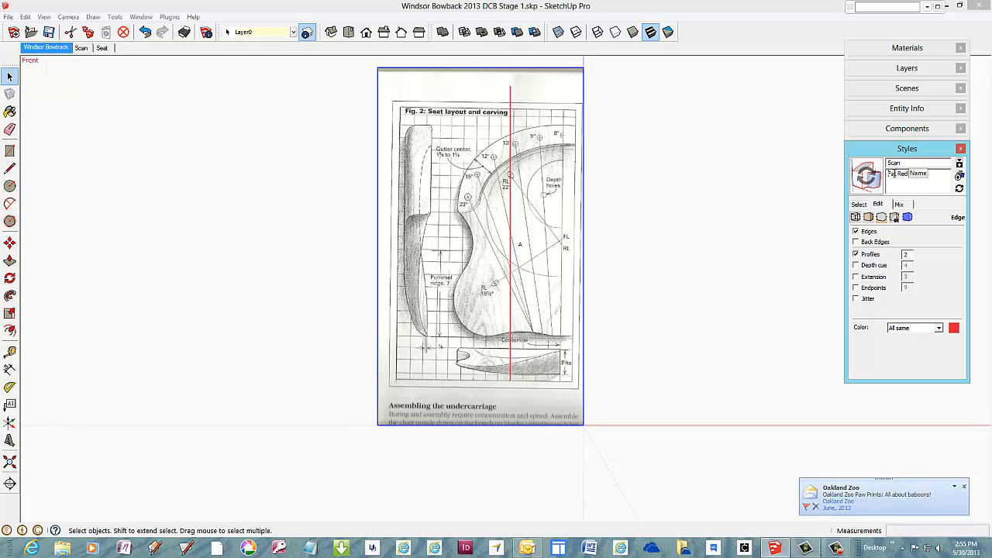
{"action": "left_click", "coordinate": [862, 206]}
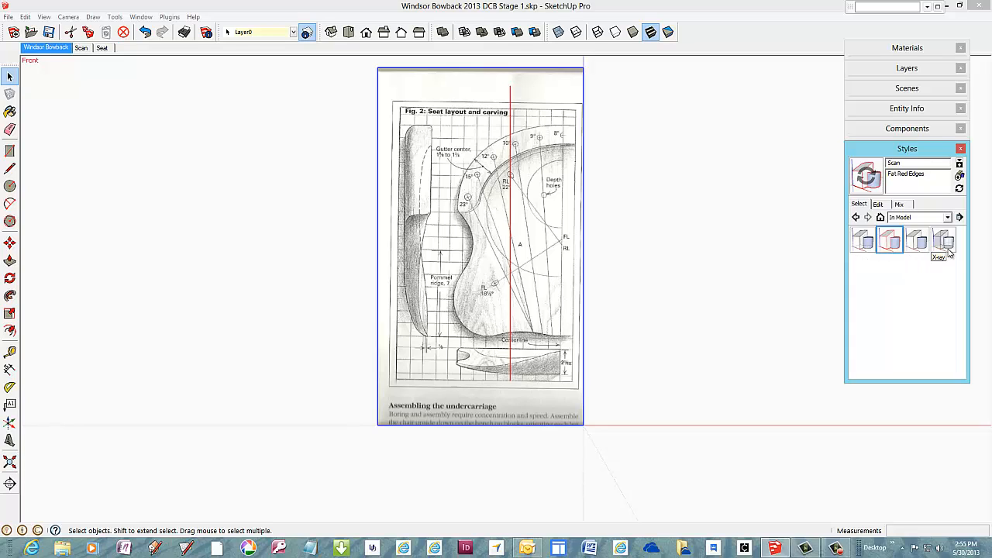
{"action": "left_click", "coordinate": [878, 204]}
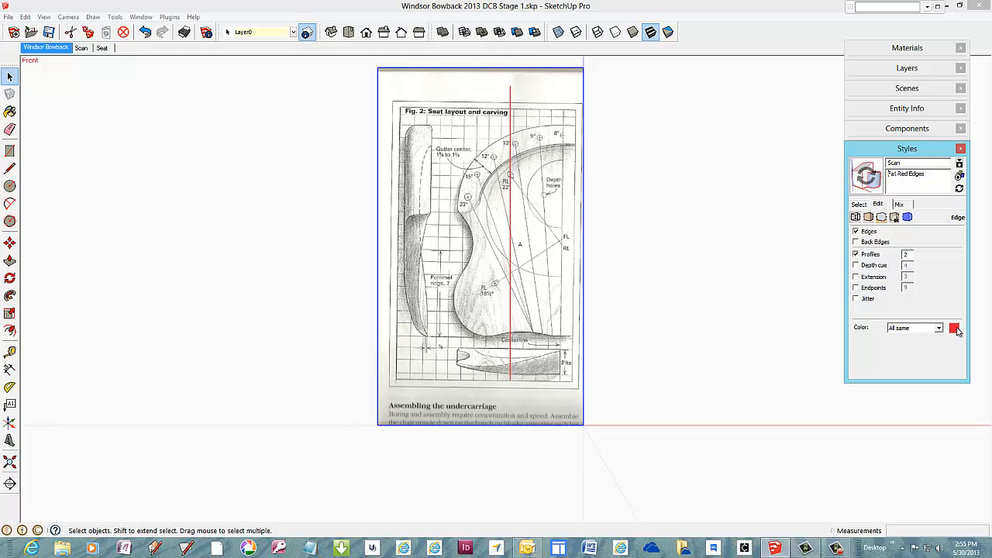
{"action": "left_click", "coordinate": [944, 151]}
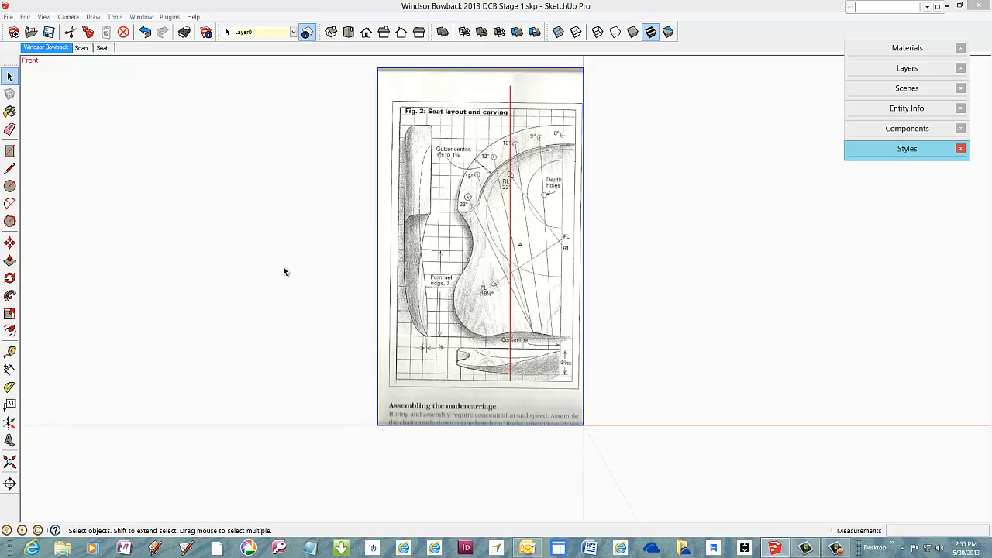
Rotate the scan about 0.8 degrees around the red line's lower endpoint, aligning the printed vertical grid line with the red line
{"action": "left_click", "coordinate": [10, 279]}
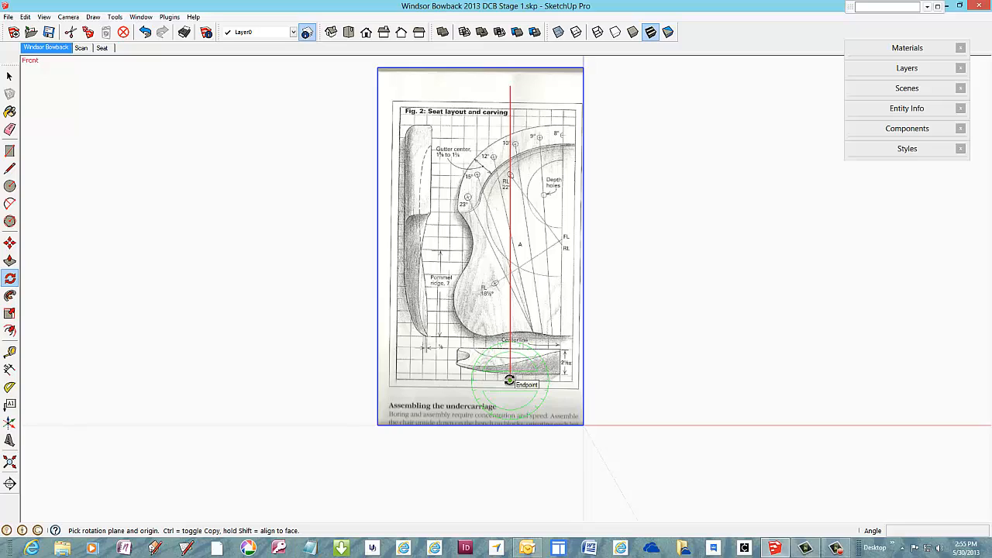
{"action": "left_click", "coordinate": [510, 380]}
{"action": "scroll", "coordinate": [524, 93], "scroll_direction": "up", "scroll_amount": 3}
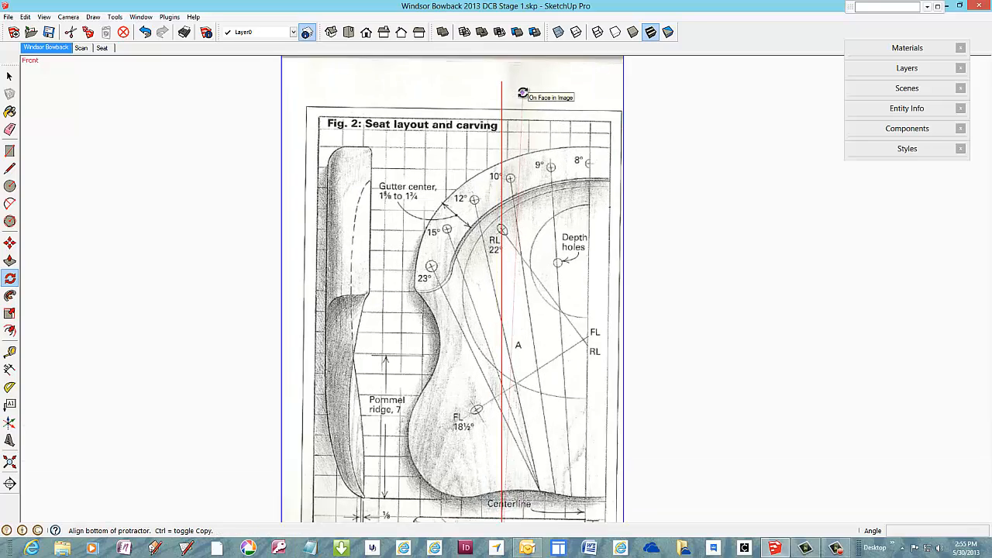
{"action": "scroll", "coordinate": [523, 93], "scroll_direction": "up", "scroll_amount": 3}
{"action": "scroll", "coordinate": [476, 140], "scroll_direction": "up", "scroll_amount": 3}
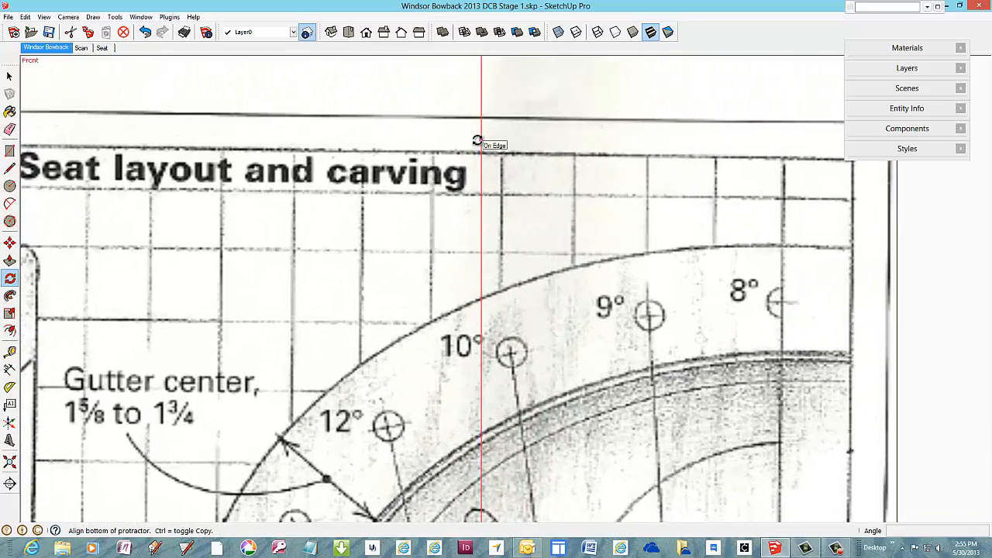
{"action": "scroll", "coordinate": [476, 139], "scroll_direction": "up", "scroll_amount": 2}
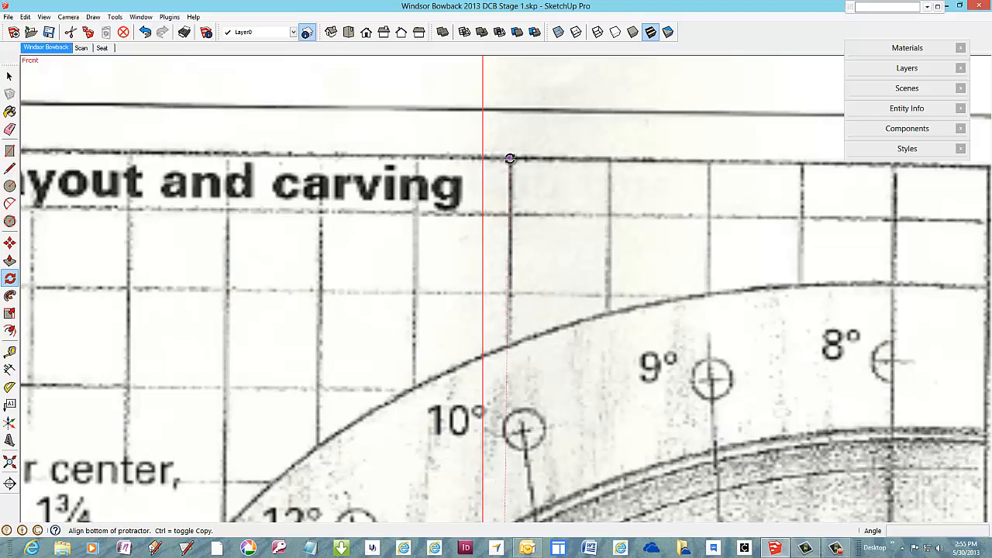
{"action": "left_click", "coordinate": [509, 158]}
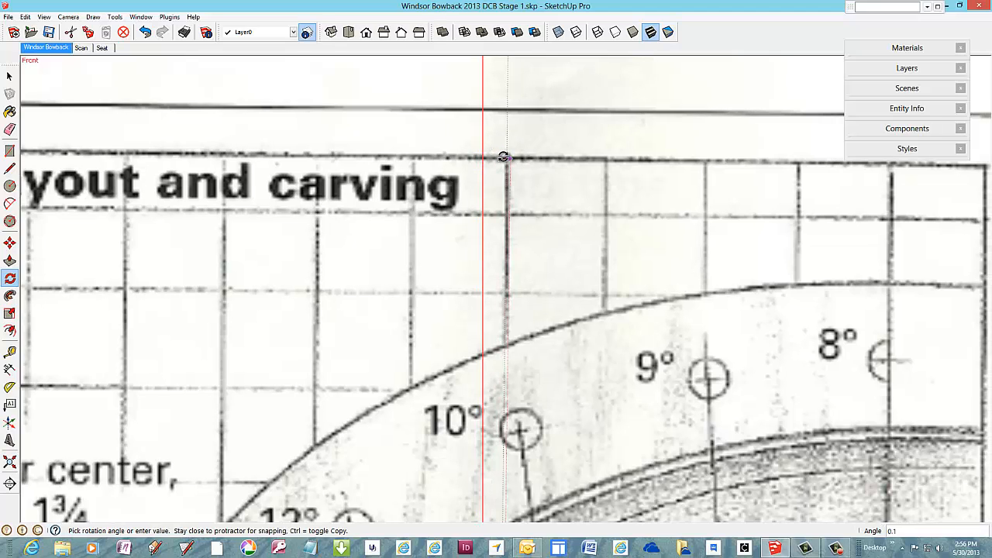
{"action": "left_click", "coordinate": [487, 155]}
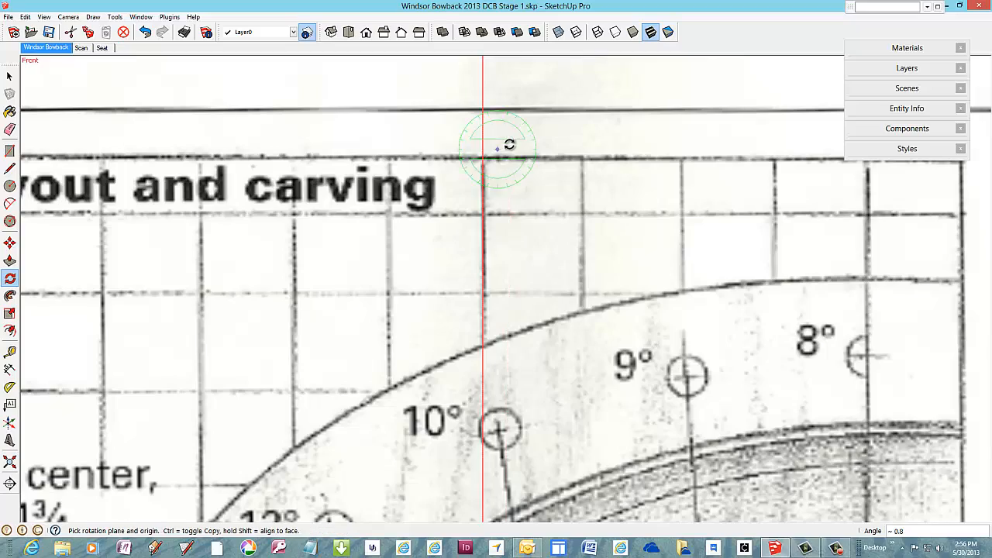
{"action": "scroll", "coordinate": [509, 145], "scroll_direction": "down", "scroll_amount": 5}
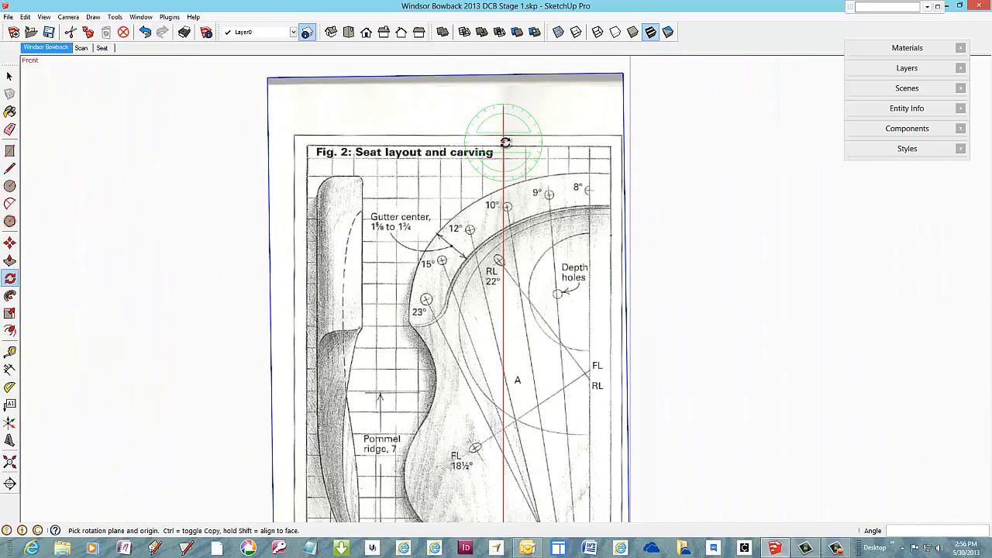
Switch the camera to parallel projection
{"action": "scroll", "coordinate": [506, 143], "scroll_direction": "down", "scroll_amount": 3}
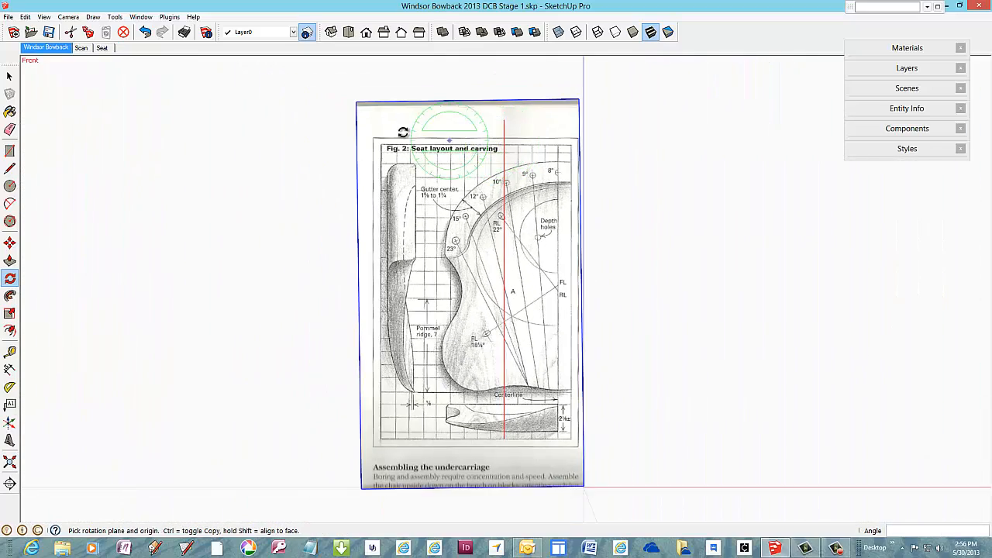
{"action": "left_click", "coordinate": [68, 16]}
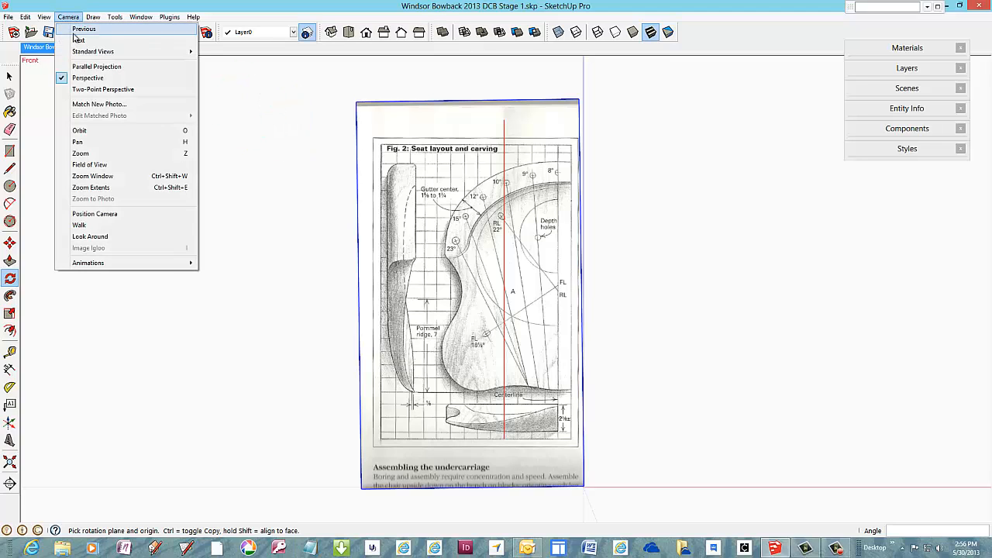
{"action": "left_click", "coordinate": [93, 67]}
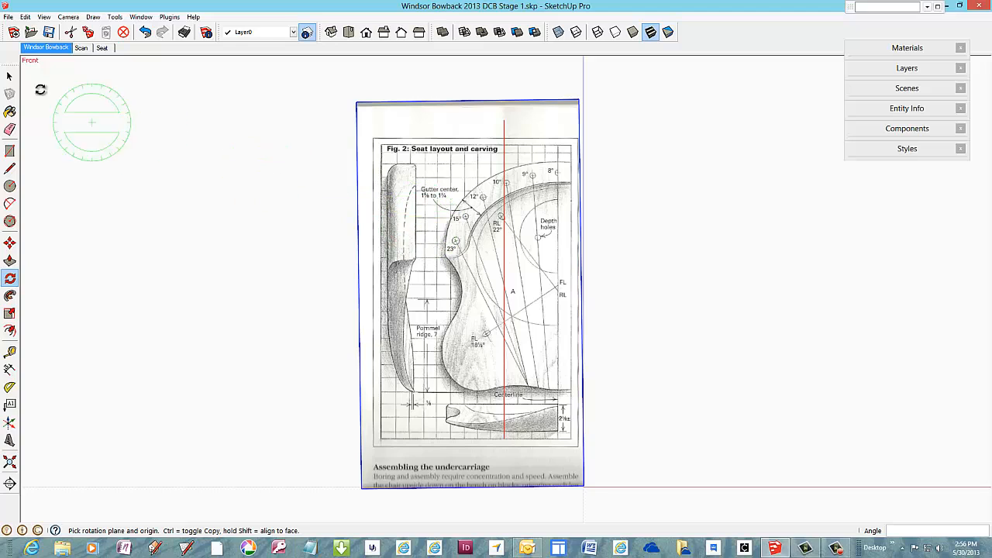
Erase the red vertical reference line drawn over the scan
{"action": "left_click", "coordinate": [12, 78]}
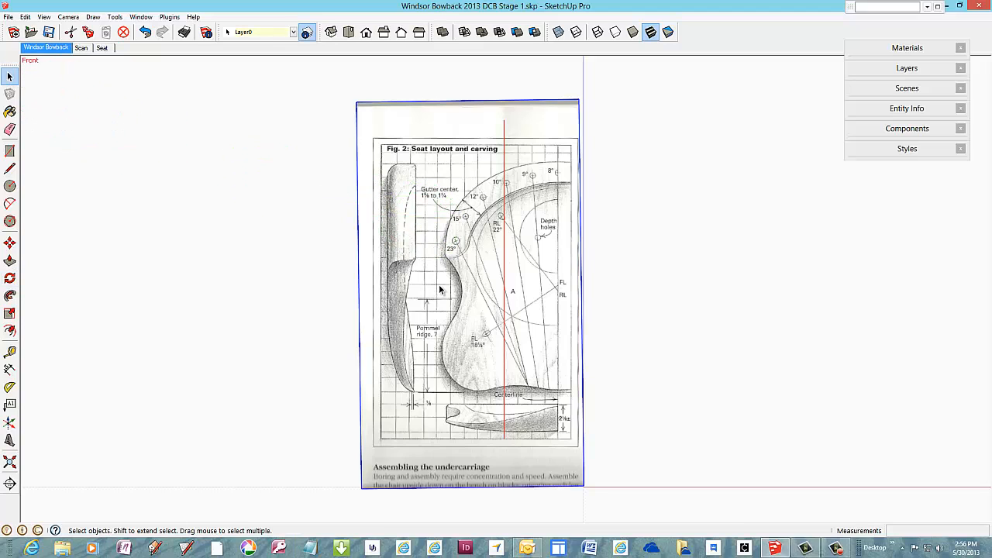
{"action": "scroll", "coordinate": [439, 290], "scroll_direction": "up", "scroll_amount": 1}
{"action": "left_click", "coordinate": [10, 129]}
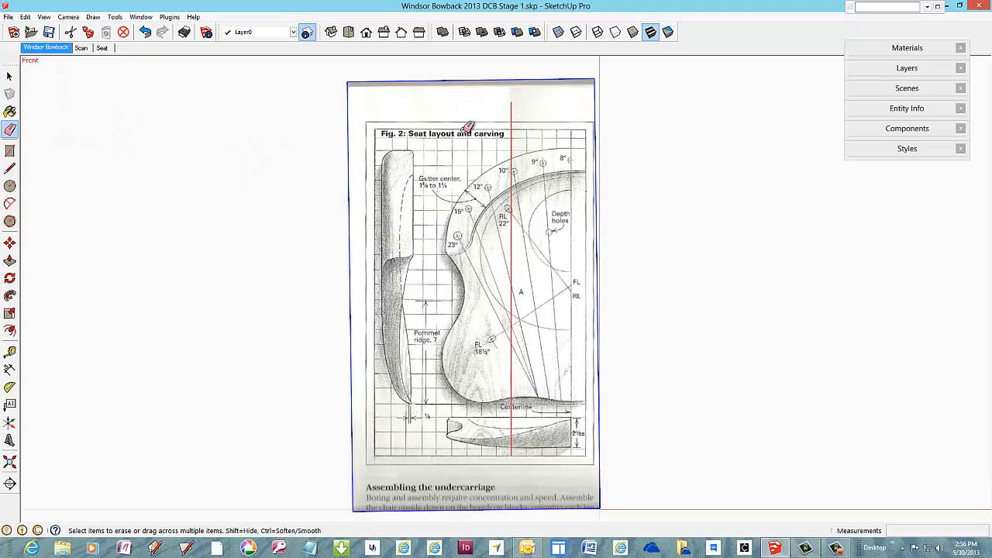
{"action": "left_click", "coordinate": [511, 114]}
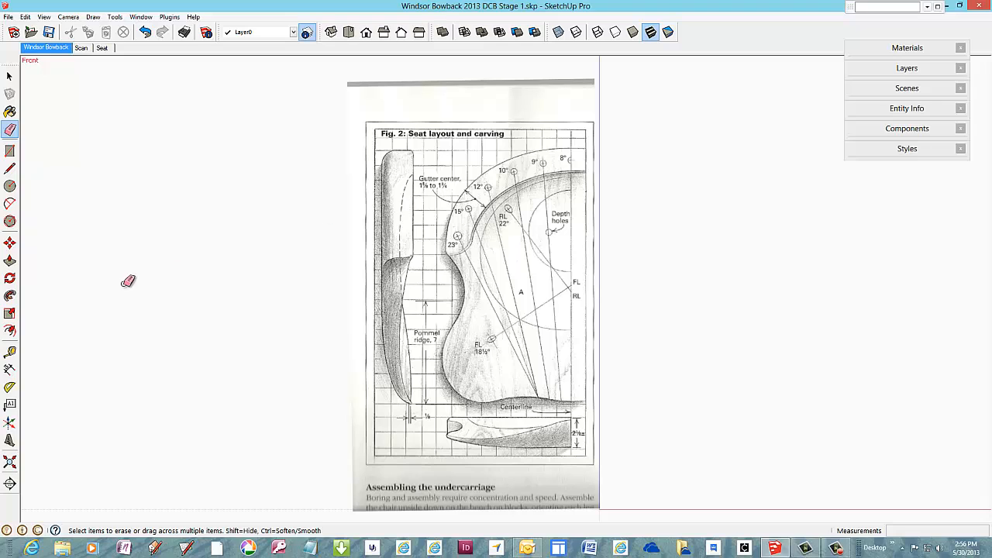
Measure straight up one printed vertical grid line, from the lowest interior horizontal grid line to the one just below the figure title
{"action": "left_click", "coordinate": [11, 354]}
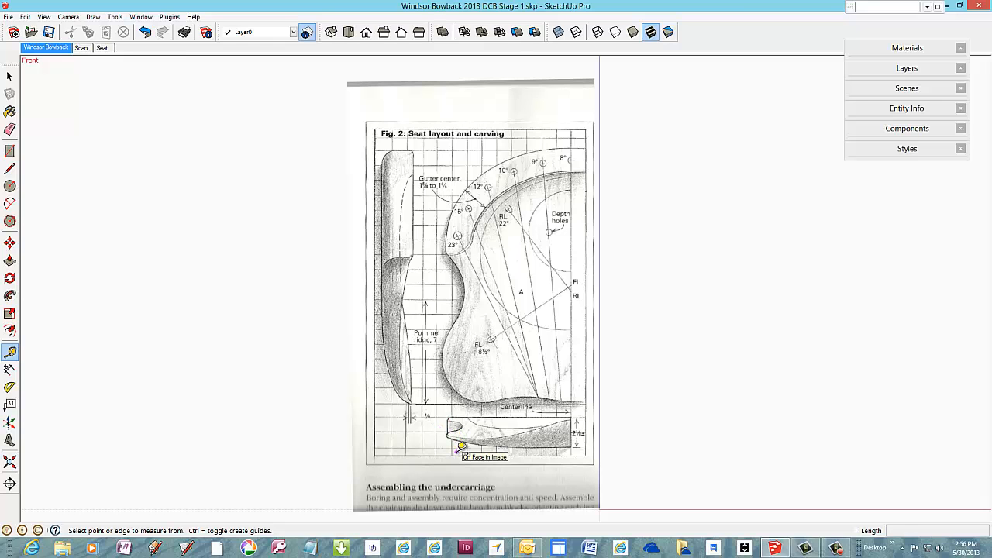
{"action": "scroll", "coordinate": [474, 449], "scroll_direction": "up", "scroll_amount": 5}
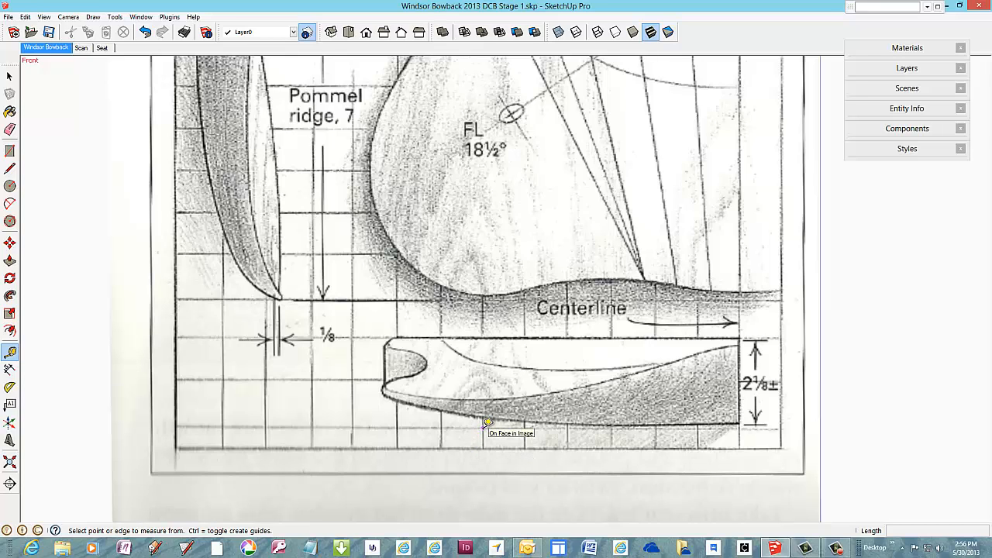
{"action": "left_click", "coordinate": [488, 422]}
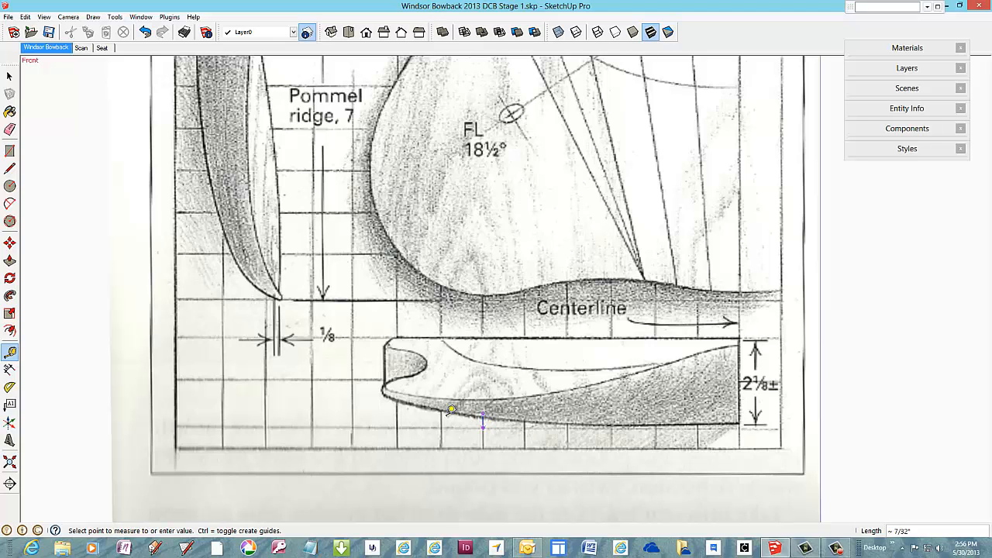
{"action": "scroll", "coordinate": [463, 435], "scroll_direction": "down", "scroll_amount": 5}
{"action": "scroll", "coordinate": [463, 435], "scroll_direction": "down", "scroll_amount": 2}
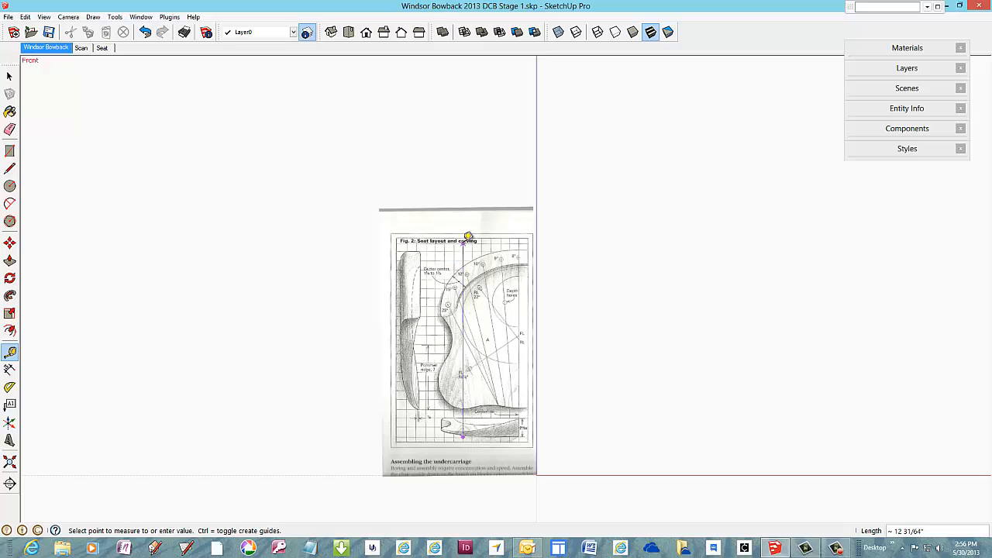
{"action": "scroll", "coordinate": [463, 242], "scroll_direction": "up", "scroll_amount": 5}
{"action": "scroll", "coordinate": [468, 238], "scroll_direction": "up", "scroll_amount": 3}
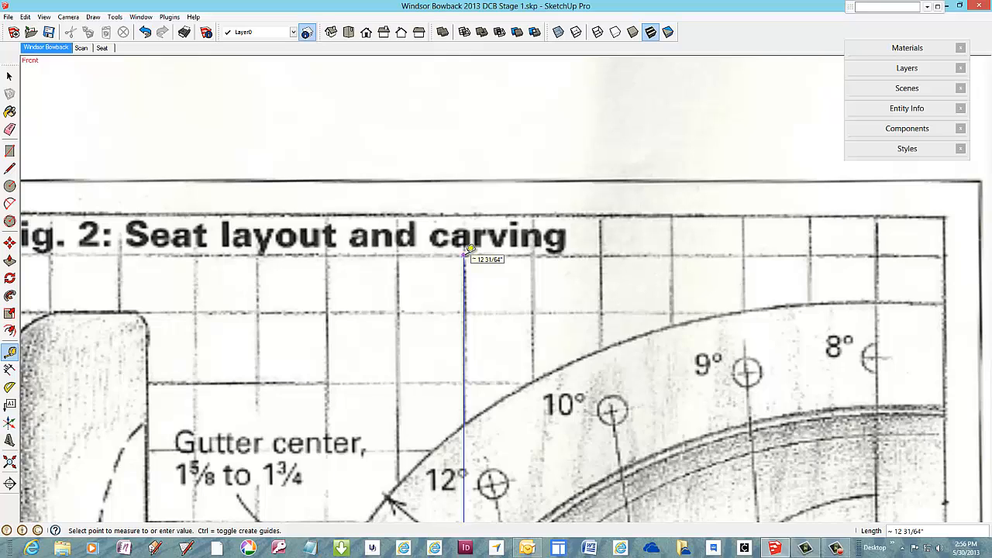
{"action": "left_click", "coordinate": [466, 252]}
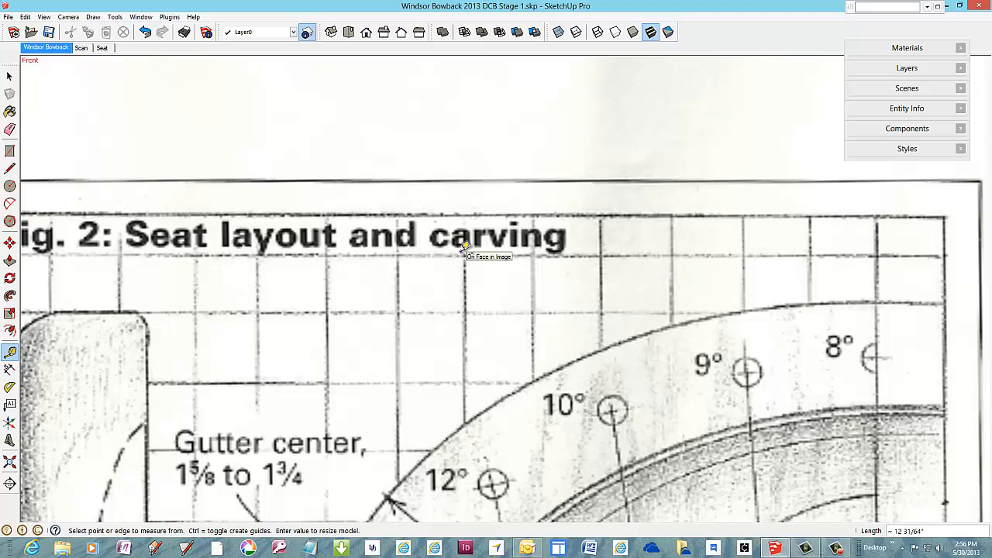
Resize the whole model so that the measured grid distance equals 21 inches
{"action": "key", "text": "Return"}
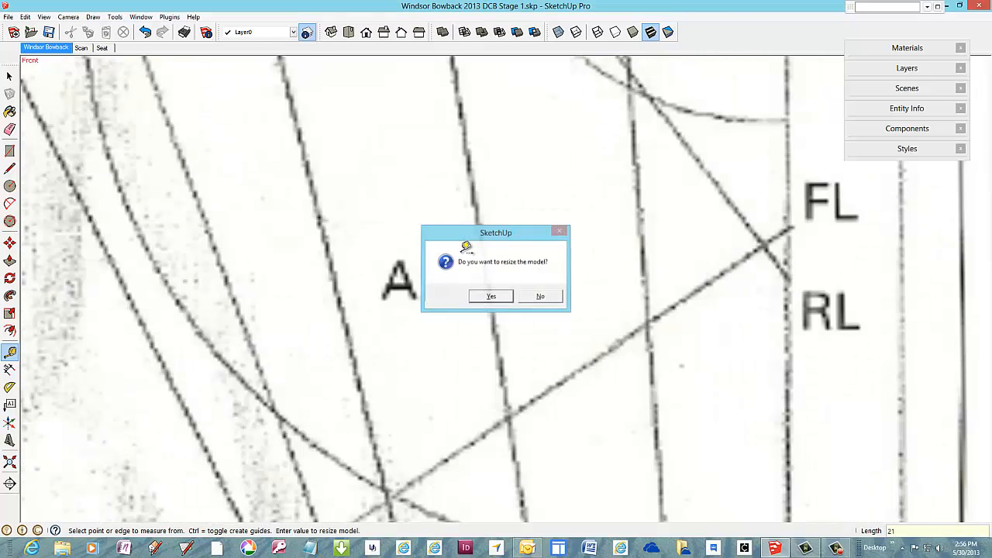
{"action": "key", "text": "Return"}
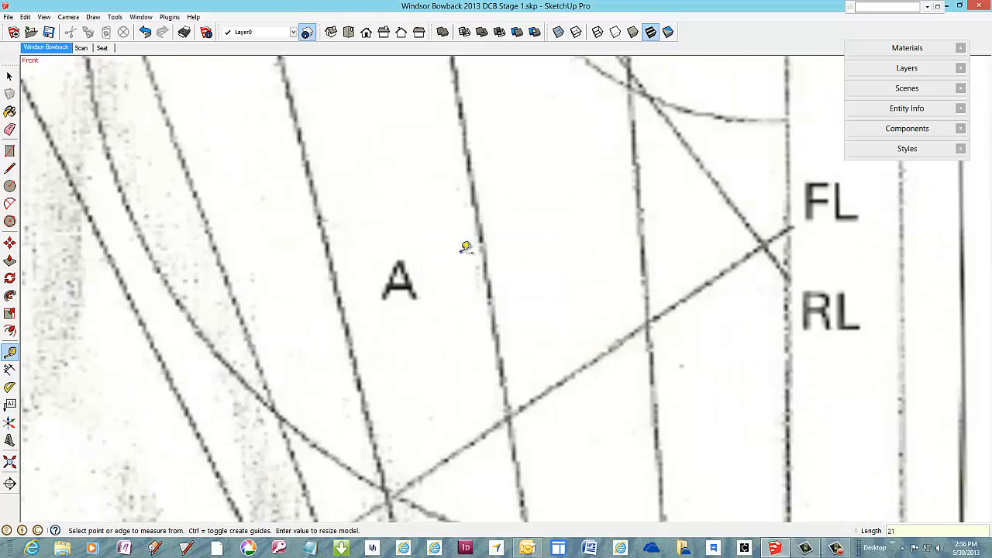
{"action": "scroll", "coordinate": [419, 360], "scroll_direction": "down", "scroll_amount": 5}
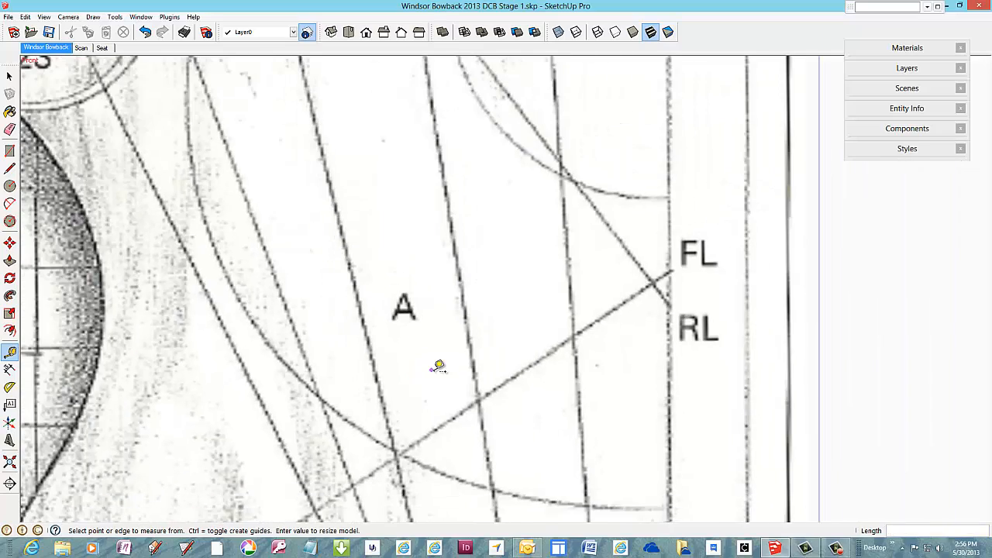
{"action": "scroll", "coordinate": [439, 365], "scroll_direction": "down", "scroll_amount": 5}
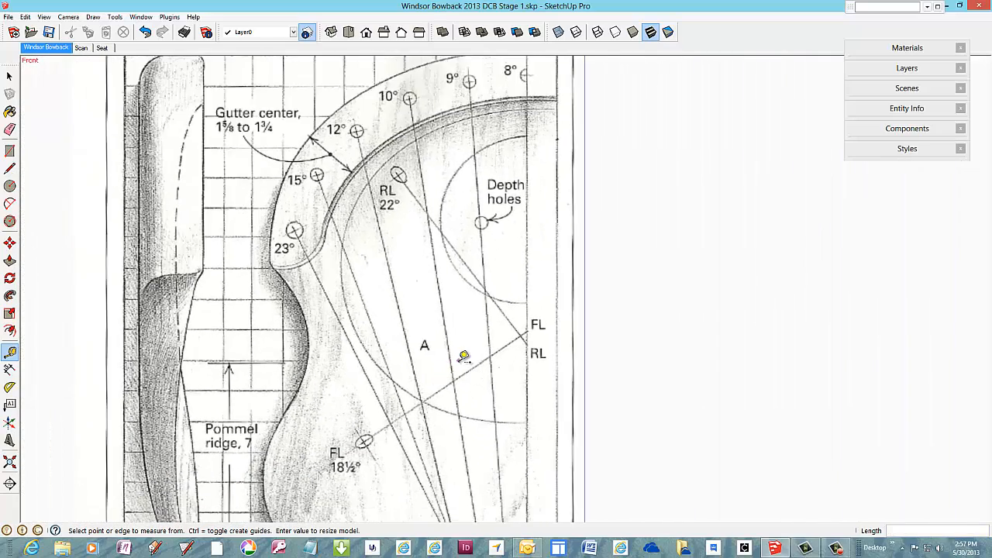
{"action": "scroll", "coordinate": [461, 340], "scroll_direction": "down", "scroll_amount": 1}
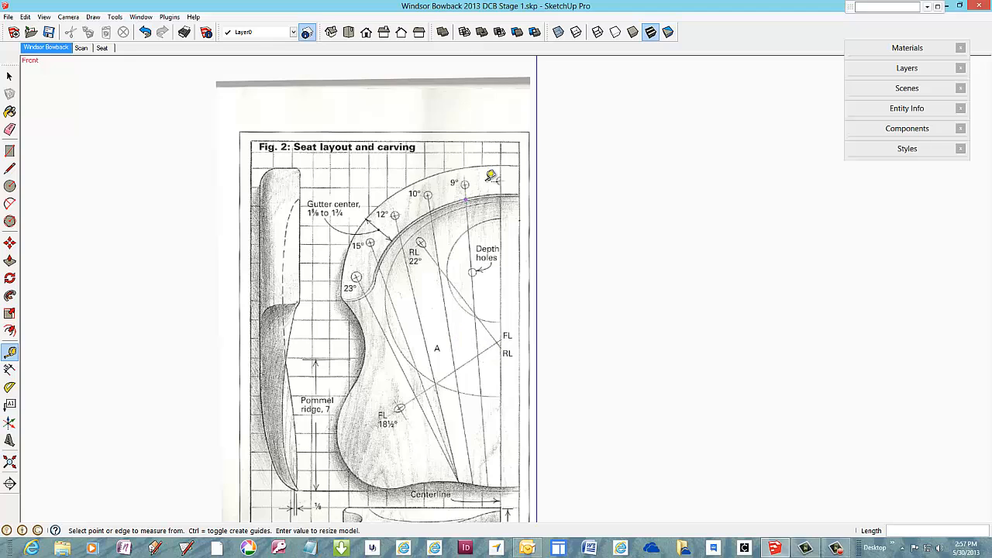
{"action": "scroll", "coordinate": [516, 164], "scroll_direction": "down", "scroll_amount": 2}
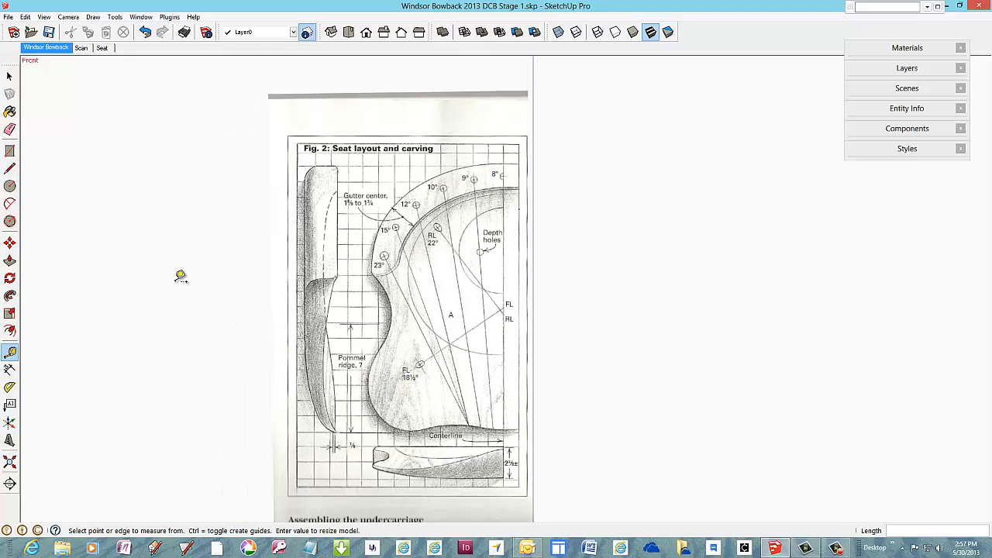
Draw a vertical line along the seat's printed centerline from the front edge of the seat to its back edge
{"action": "left_click", "coordinate": [10, 169]}
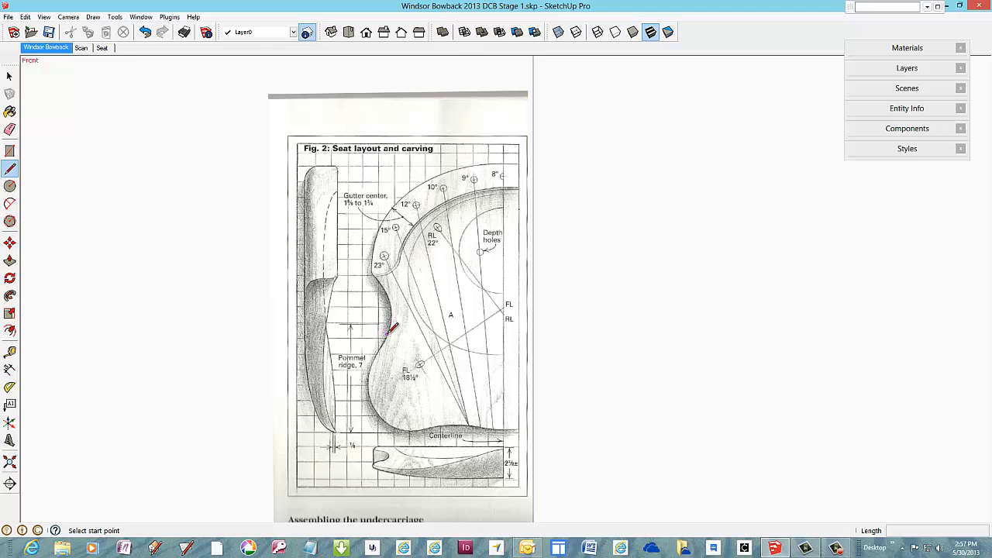
{"action": "scroll", "coordinate": [512, 423], "scroll_direction": "up", "scroll_amount": 5}
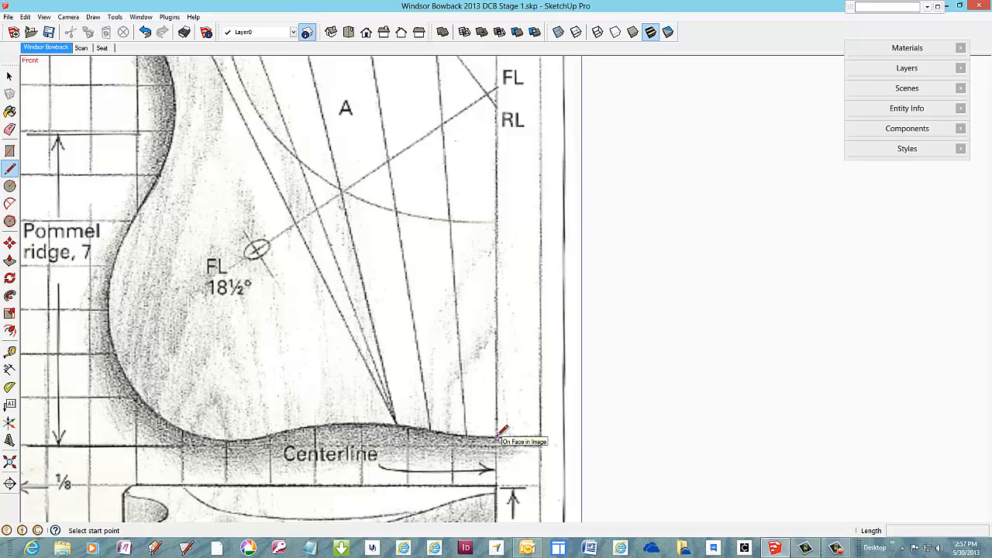
{"action": "left_click", "coordinate": [497, 437]}
{"action": "scroll", "coordinate": [494, 465], "scroll_direction": "down", "scroll_amount": 5}
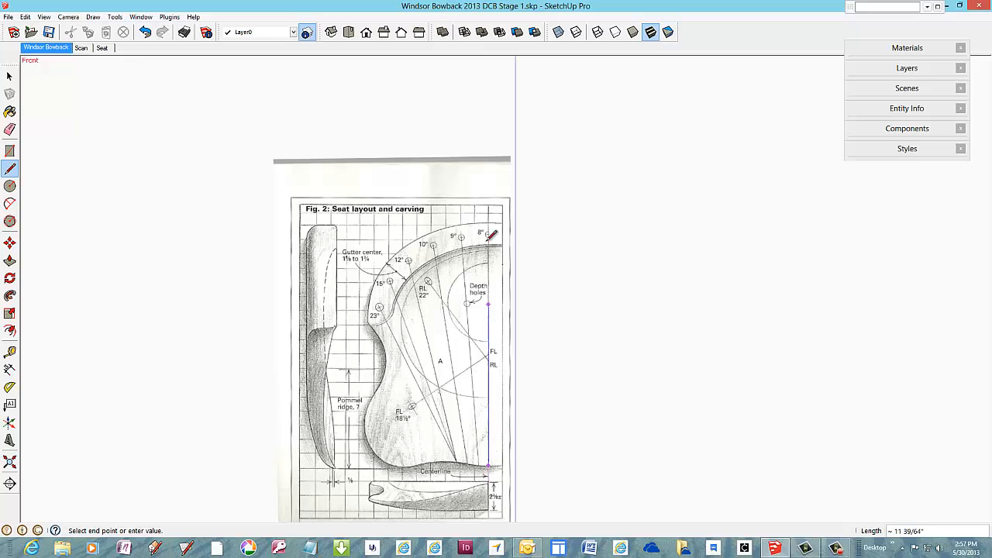
{"action": "scroll", "coordinate": [492, 219], "scroll_direction": "up", "scroll_amount": 5}
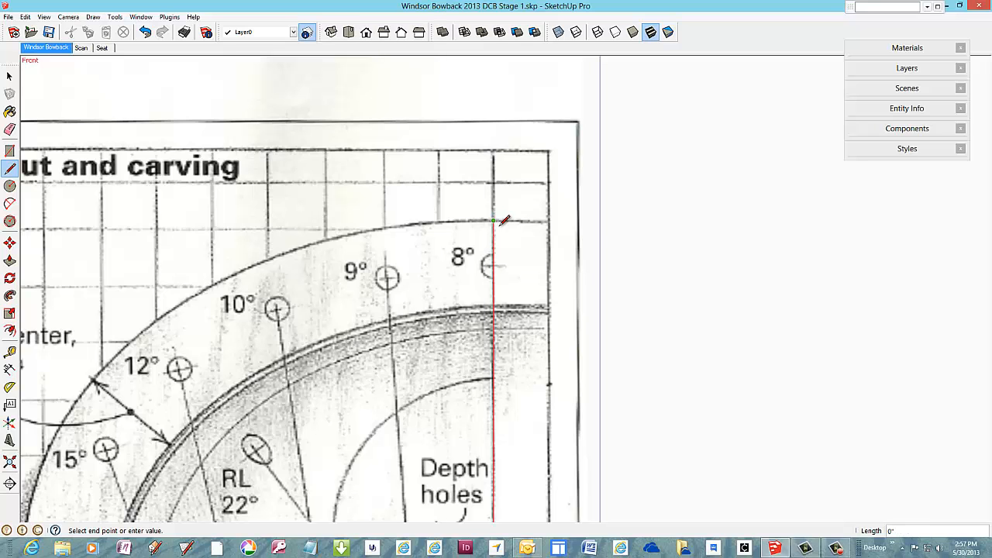
{"action": "left_click", "coordinate": [503, 218]}
{"action": "scroll", "coordinate": [613, 230], "scroll_direction": "down", "scroll_amount": 3}
{"action": "scroll", "coordinate": [626, 232], "scroll_direction": "down", "scroll_amount": 2}
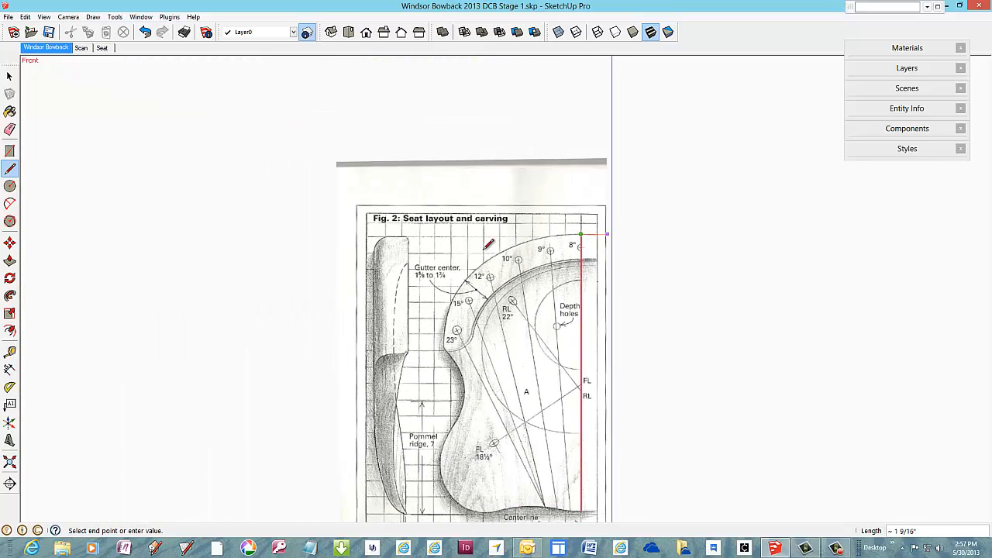
Draw a horizontal line about 5/32" long from the centerline's upper endpoint toward the seat's curved outline
{"action": "left_click", "coordinate": [10, 203]}
{"action": "left_click", "coordinate": [10, 168]}
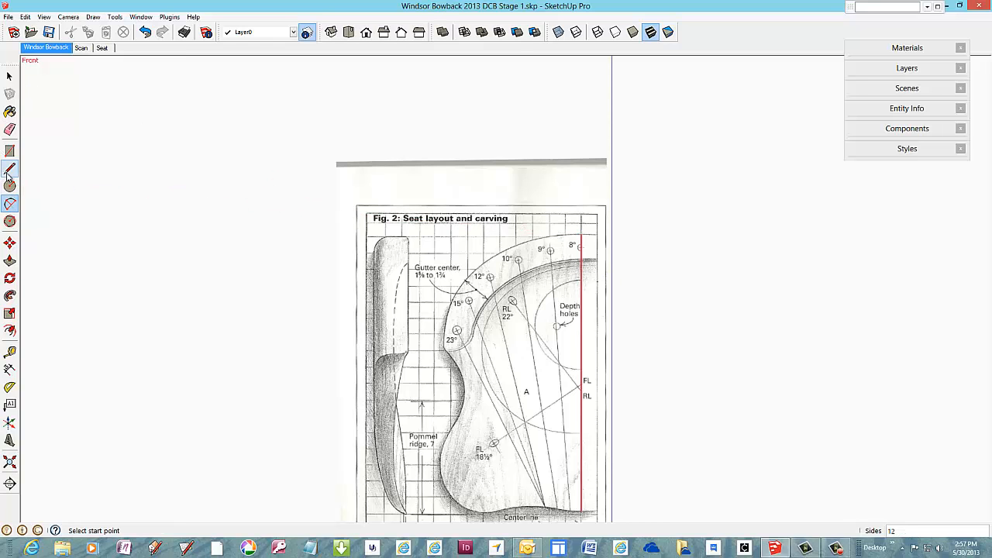
{"action": "scroll", "coordinate": [583, 232], "scroll_direction": "up", "scroll_amount": 5}
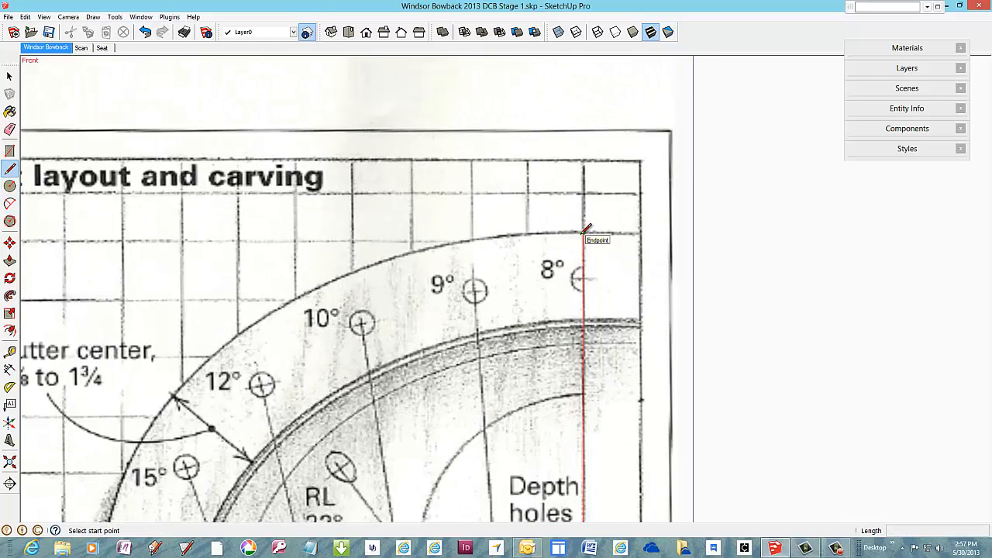
{"action": "left_click", "coordinate": [584, 231]}
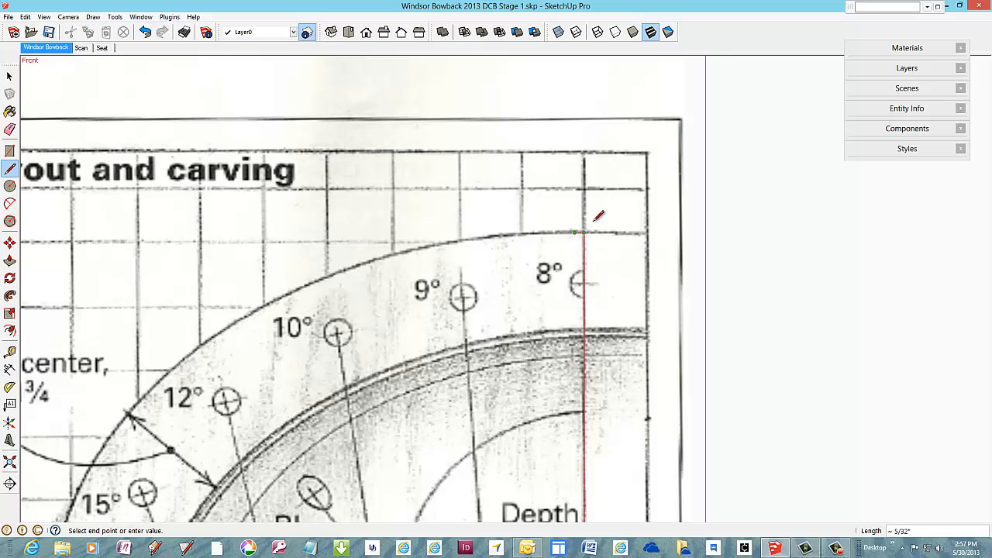
{"action": "scroll", "coordinate": [598, 216], "scroll_direction": "up", "scroll_amount": 4}
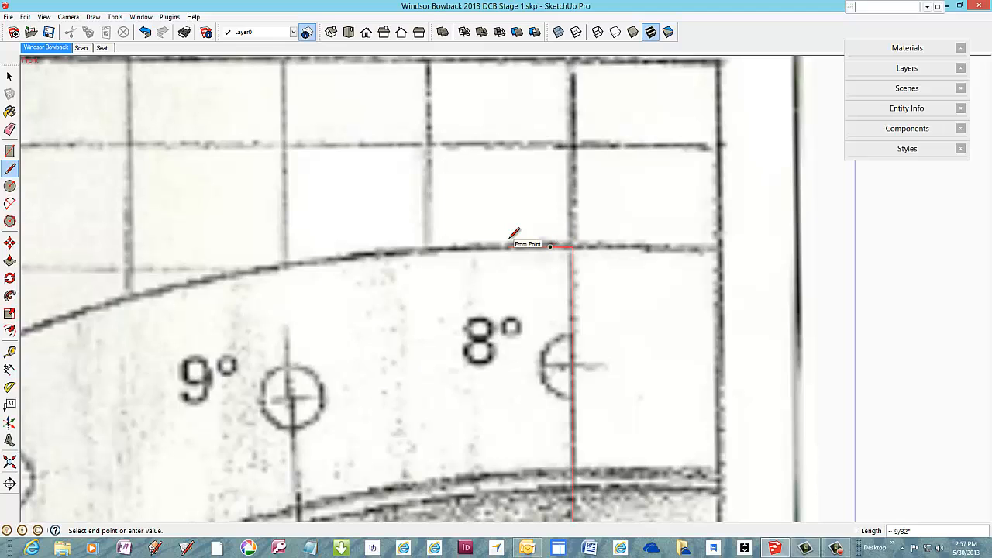
Draw an arc about 3 13/16" long, tangent to the short horizontal line, along the seat's outer edge to above the 10° hole
{"action": "left_click", "coordinate": [10, 203]}
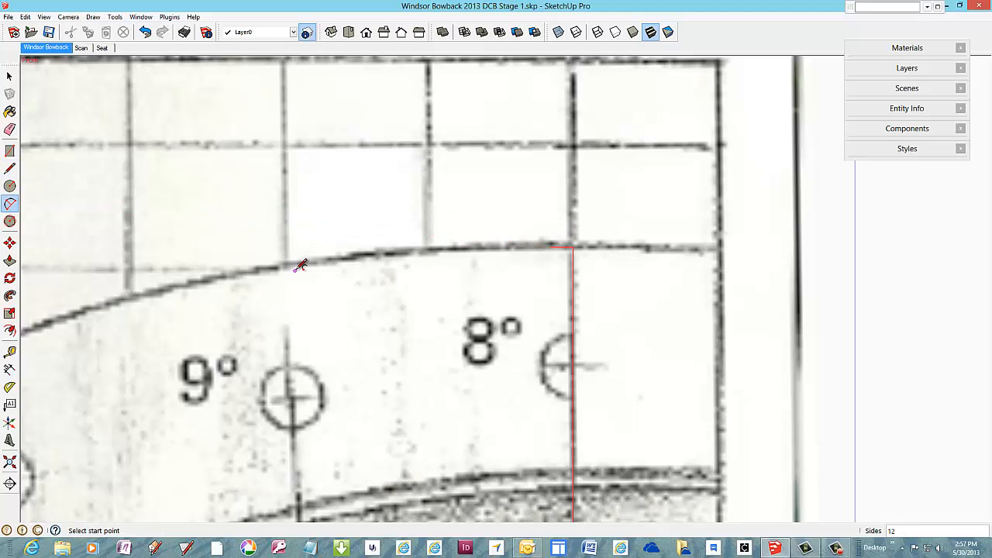
{"action": "left_click", "coordinate": [553, 245]}
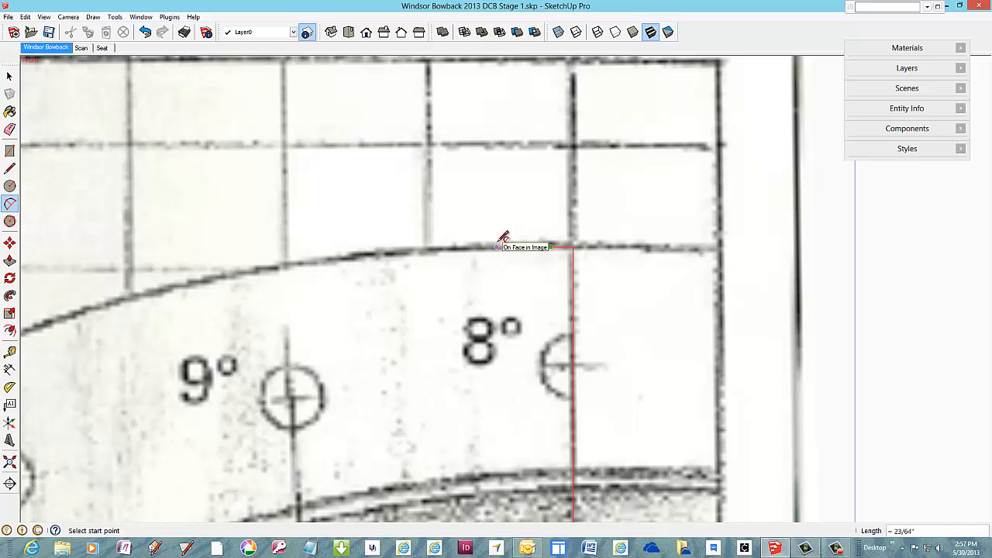
{"action": "scroll", "coordinate": [505, 238], "scroll_direction": "down", "scroll_amount": 5}
{"action": "scroll", "coordinate": [511, 238], "scroll_direction": "down", "scroll_amount": 3}
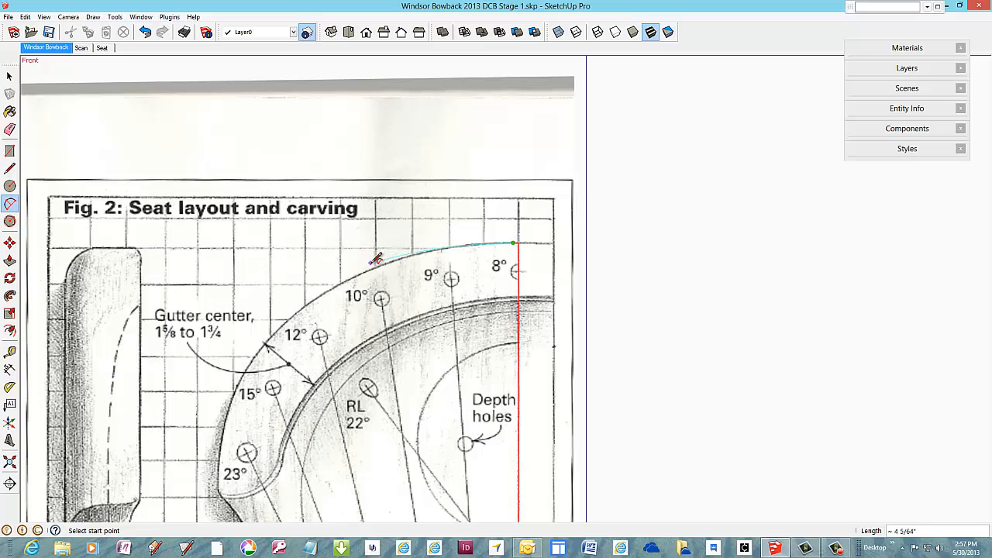
{"action": "scroll", "coordinate": [380, 262], "scroll_direction": "up", "scroll_amount": 5}
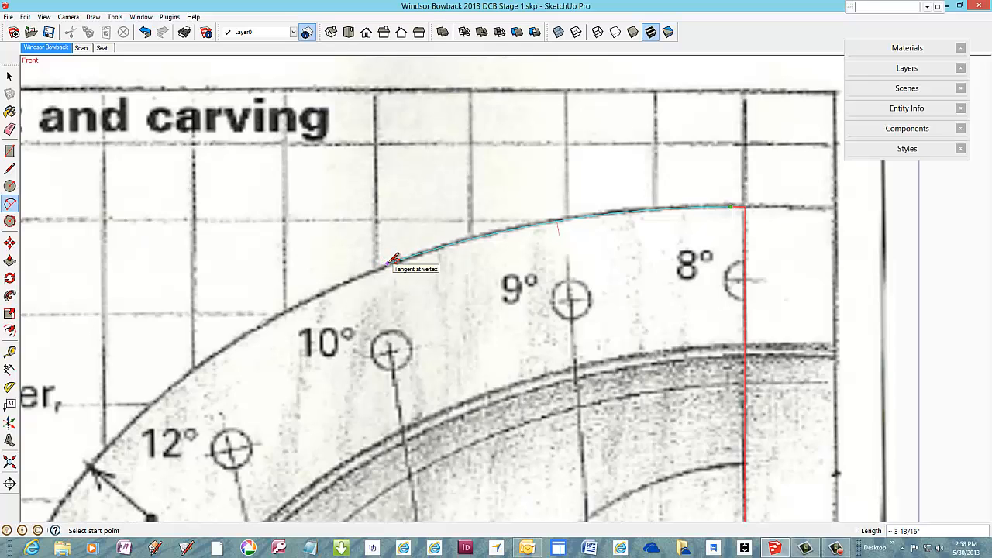
{"action": "left_click", "coordinate": [392, 261]}
{"action": "scroll", "coordinate": [533, 231], "scroll_direction": "down", "scroll_amount": 3}
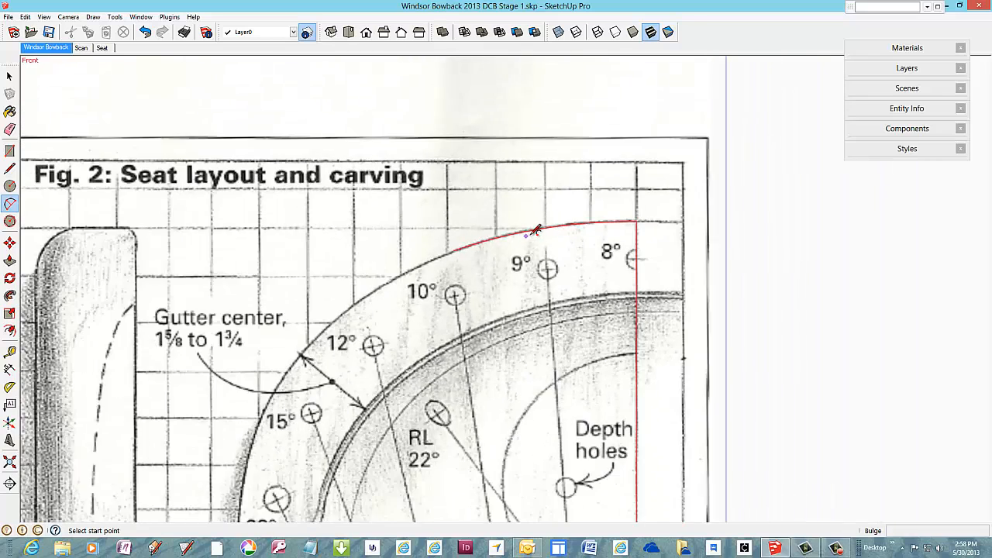
Draw an arc about 3 9/32" long, tangent to the first arc's end, along the seat's outer edge to beside the 12° hole
{"action": "scroll", "coordinate": [535, 231], "scroll_direction": "down", "scroll_amount": 1}
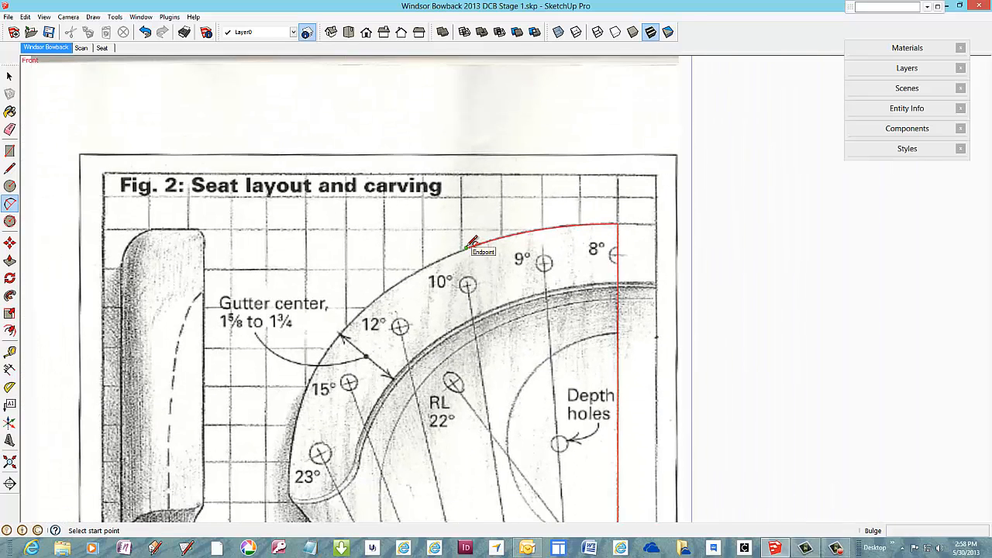
{"action": "left_click", "coordinate": [467, 248]}
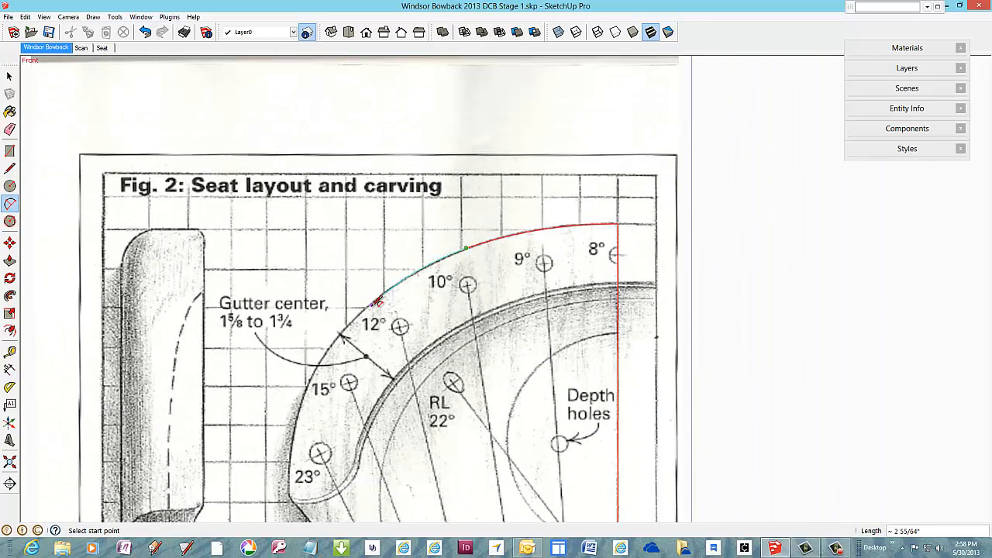
{"action": "scroll", "coordinate": [344, 328], "scroll_direction": "up", "scroll_amount": 1}
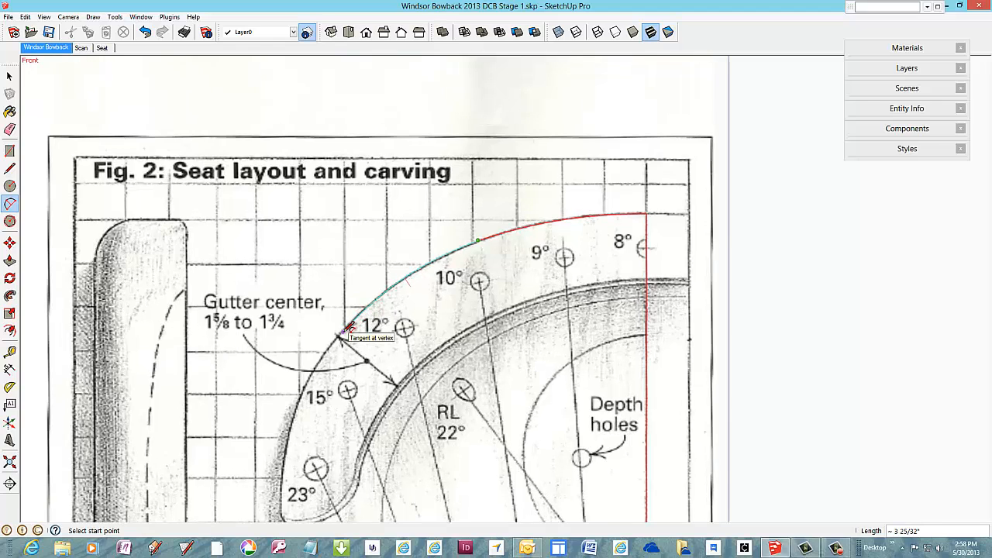
{"action": "scroll", "coordinate": [345, 329], "scroll_direction": "up", "scroll_amount": 1}
{"action": "scroll", "coordinate": [347, 328], "scroll_direction": "up", "scroll_amount": 2}
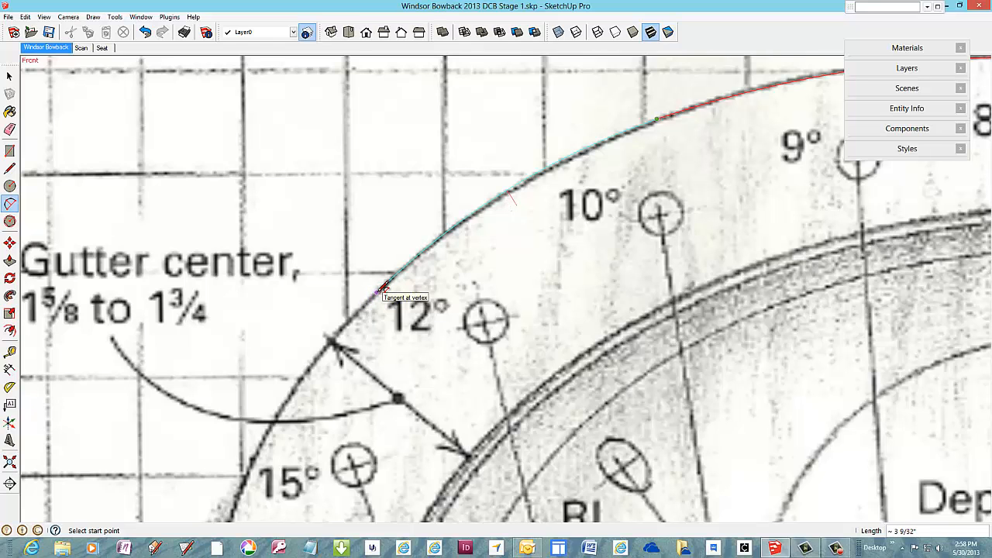
{"action": "left_click", "coordinate": [383, 287]}
{"action": "left_click", "coordinate": [383, 287]}
Draw another tangent arc about 5" long from the last arc's end along the seat edge to the corner below the 23° hole
{"action": "scroll", "coordinate": [487, 206], "scroll_direction": "down", "scroll_amount": 5}
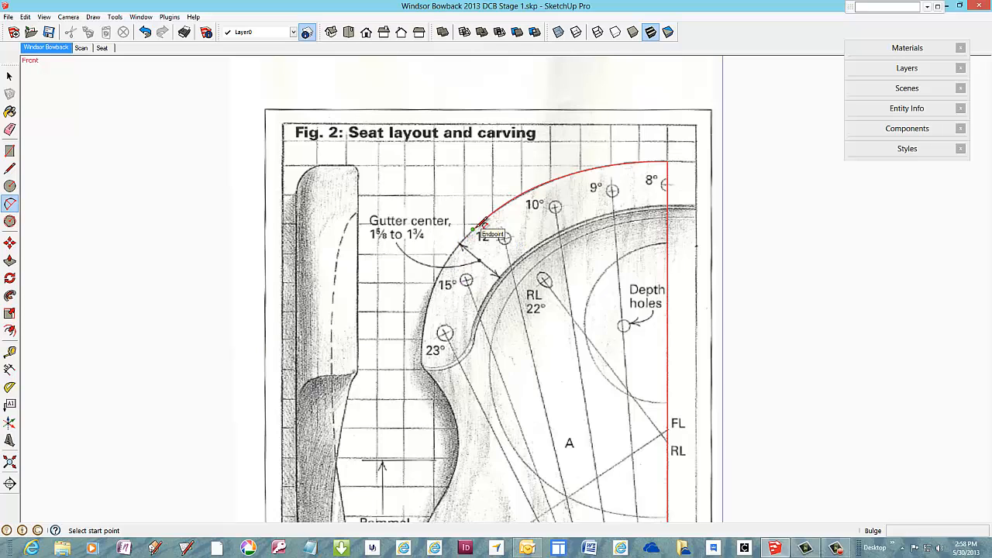
{"action": "left_click", "coordinate": [472, 230]}
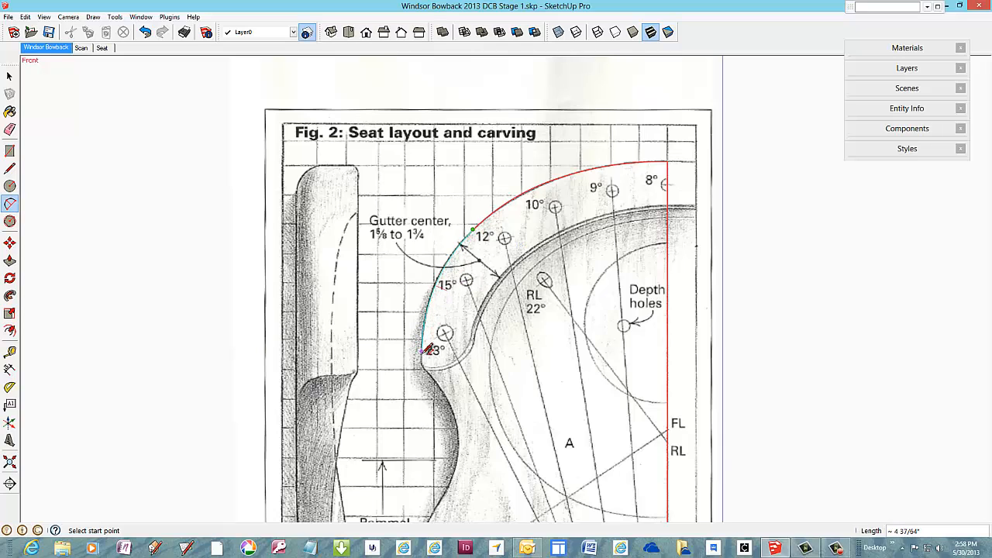
{"action": "scroll", "coordinate": [424, 351], "scroll_direction": "up", "scroll_amount": 1}
{"action": "scroll", "coordinate": [423, 359], "scroll_direction": "up", "scroll_amount": 3}
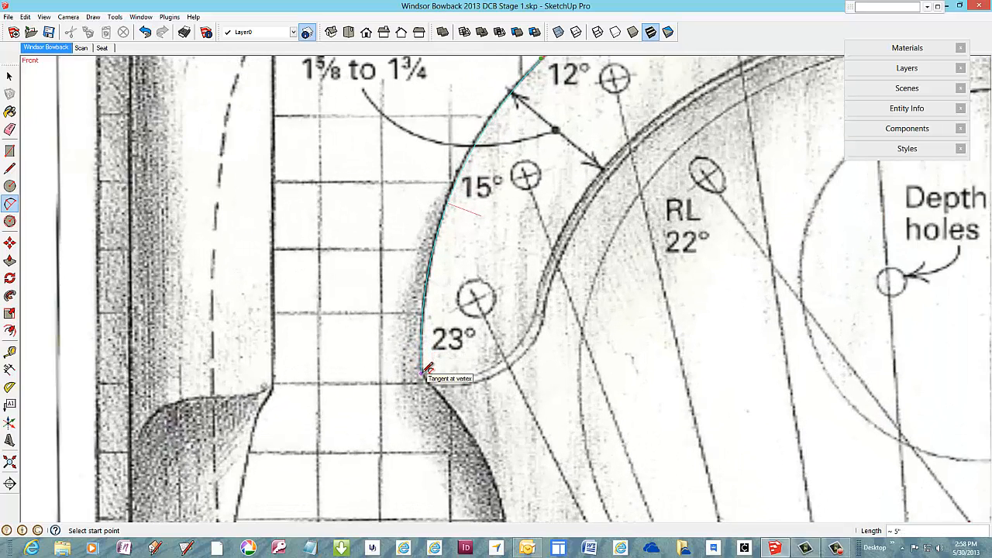
{"action": "left_click", "coordinate": [425, 373]}
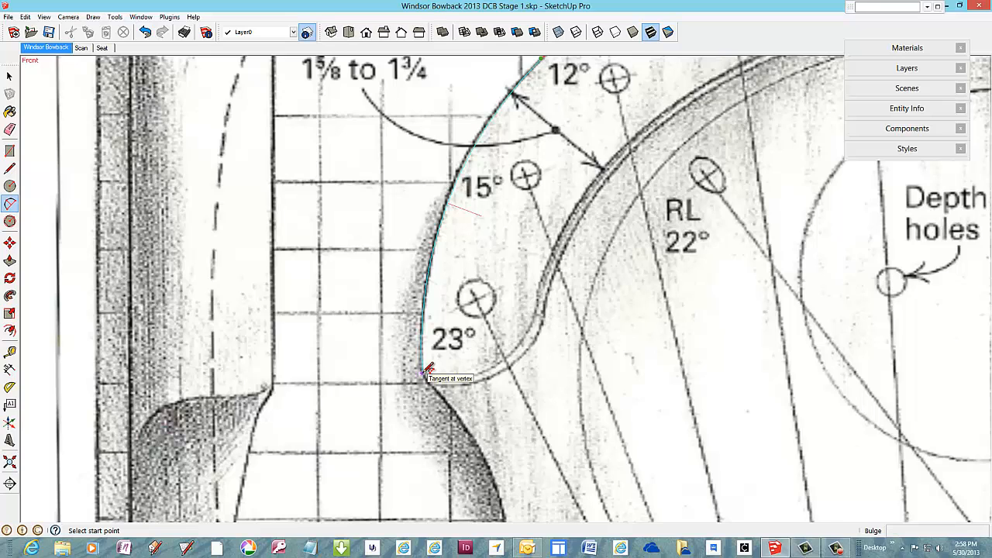
{"action": "scroll", "coordinate": [390, 276], "scroll_direction": "down", "scroll_amount": 5}
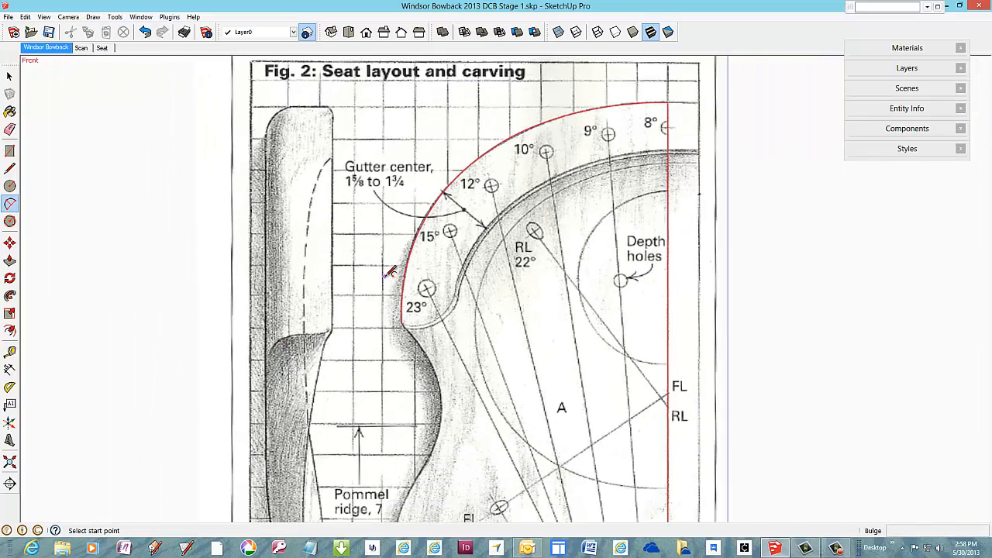
Draw a circle of radius 7/16" centered on the FL 18½° front leg hole
{"action": "scroll", "coordinate": [396, 169], "scroll_direction": "down", "scroll_amount": 2}
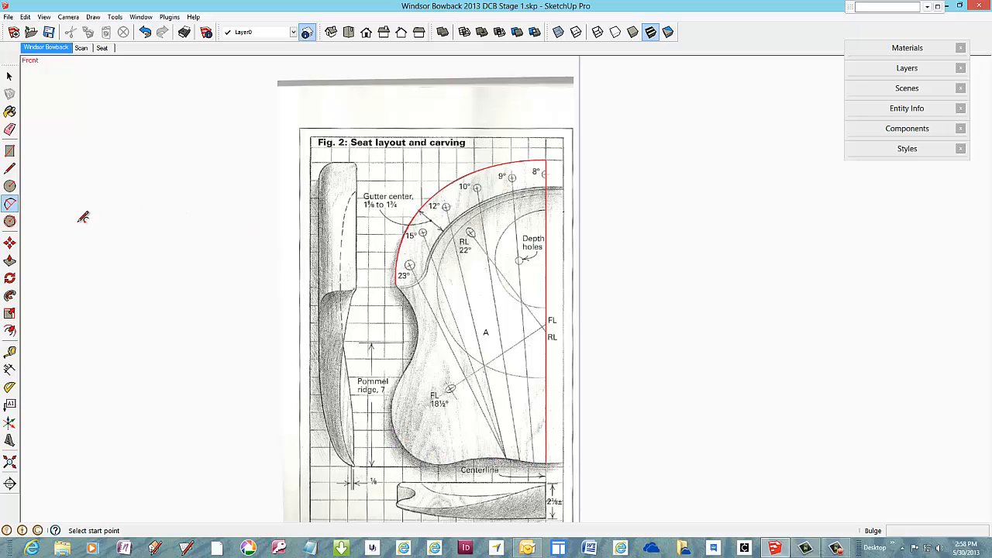
{"action": "left_click", "coordinate": [10, 188]}
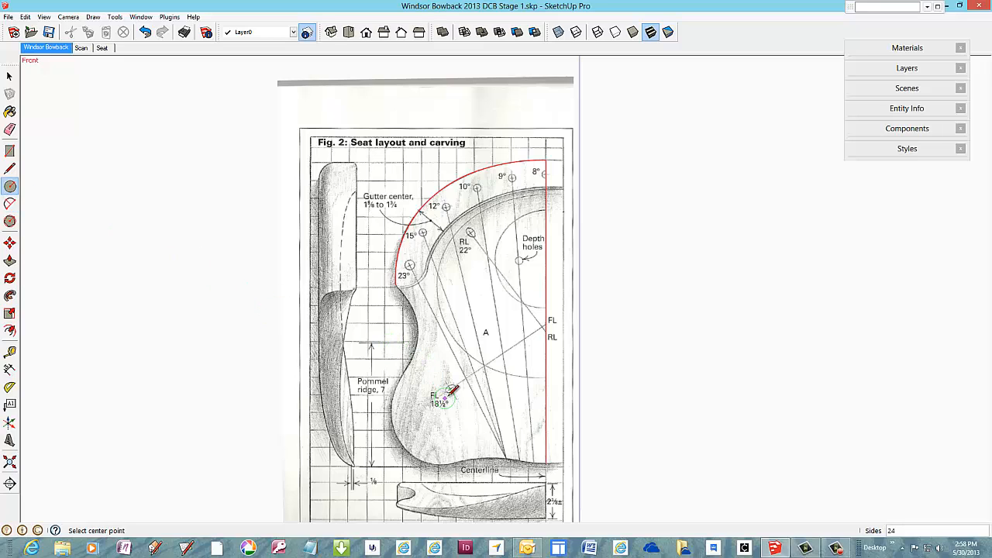
{"action": "scroll", "coordinate": [453, 390], "scroll_direction": "up", "scroll_amount": 6}
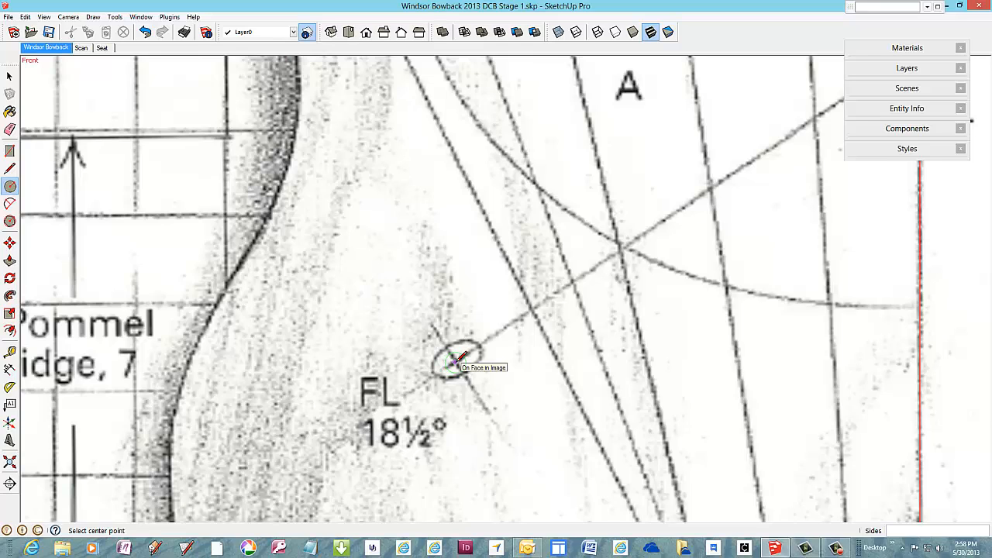
{"action": "left_click", "coordinate": [455, 362]}
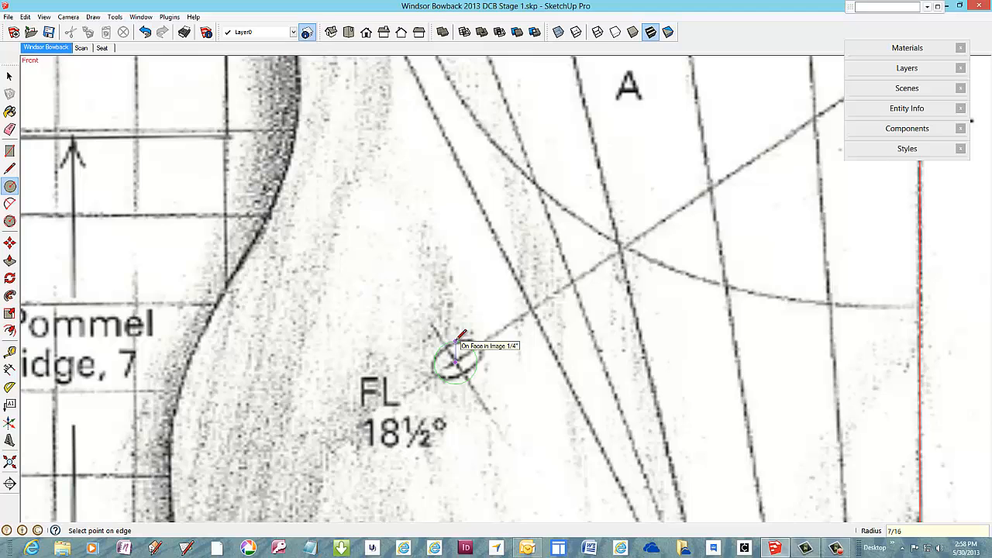
{"action": "key", "text": "Return"}
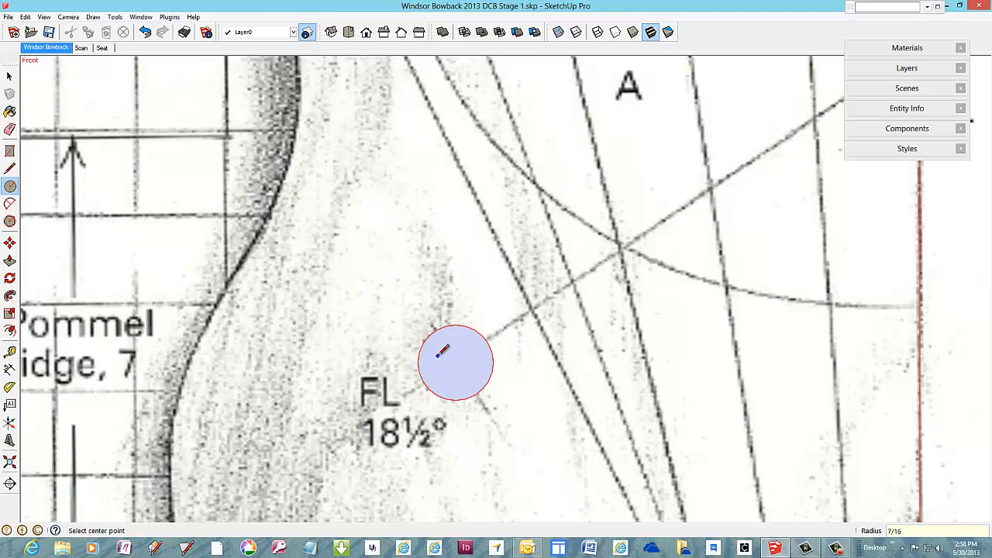
{"action": "scroll", "coordinate": [440, 353], "scroll_direction": "down", "scroll_amount": 6}
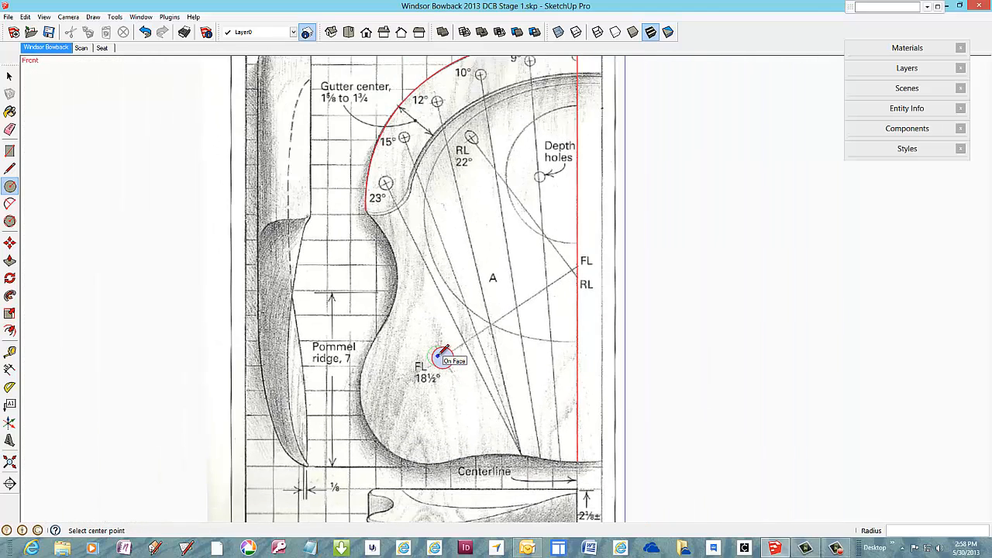
Draw a line from the center of the 9° hole along its printed sight line to the seat's front edge
{"action": "left_click", "coordinate": [10, 169]}
{"action": "scroll", "coordinate": [469, 436], "scroll_direction": "down", "scroll_amount": 1}
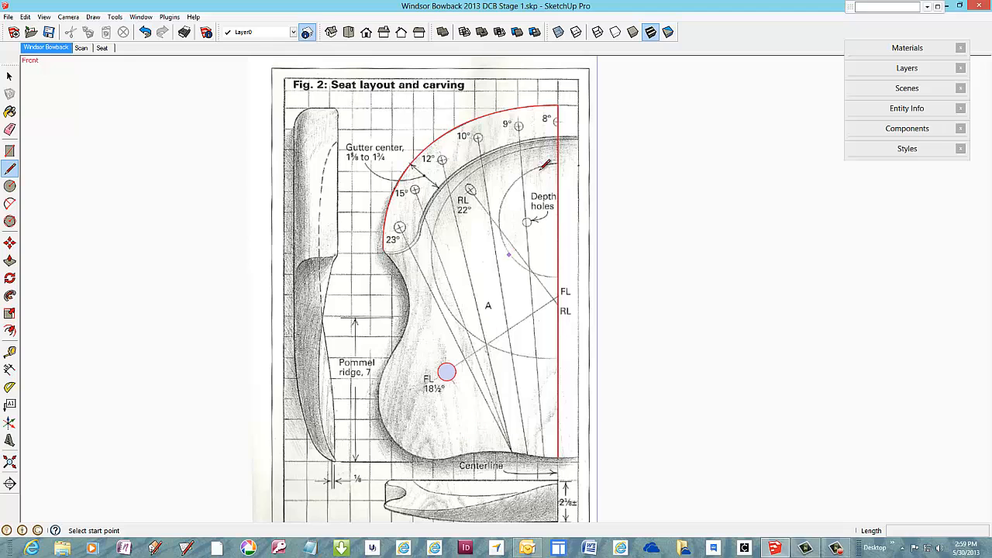
{"action": "scroll", "coordinate": [535, 111], "scroll_direction": "up", "scroll_amount": 4}
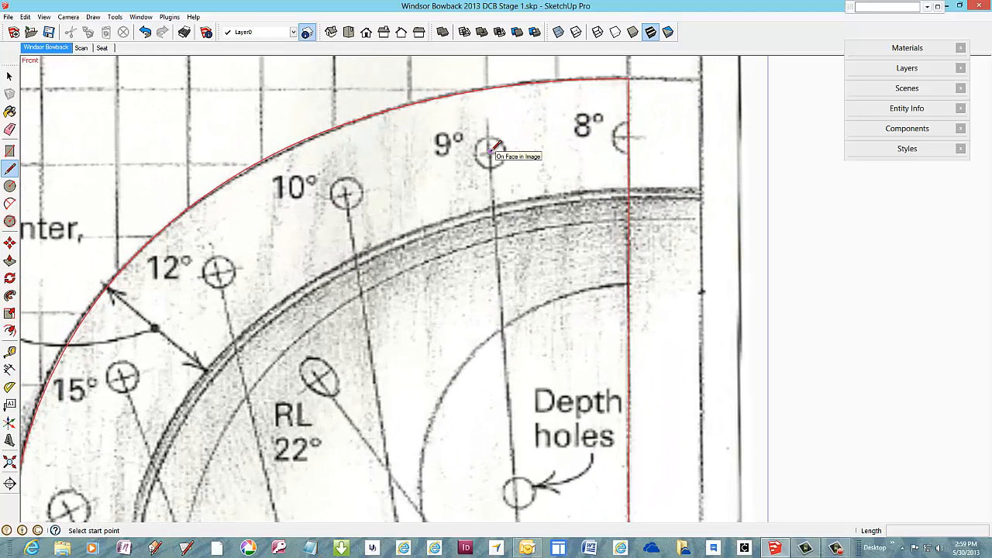
{"action": "left_click", "coordinate": [490, 150]}
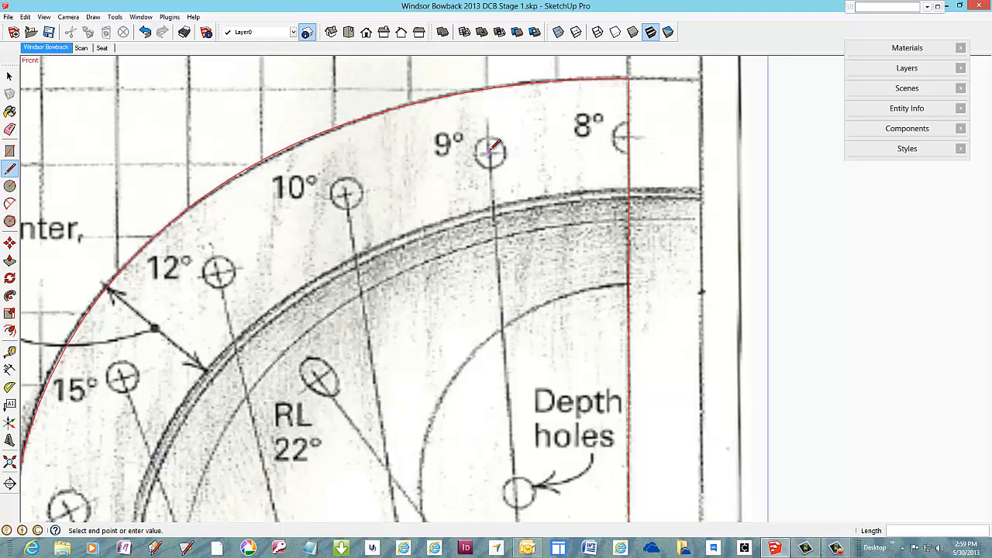
{"action": "scroll", "coordinate": [490, 148], "scroll_direction": "down", "scroll_amount": 6}
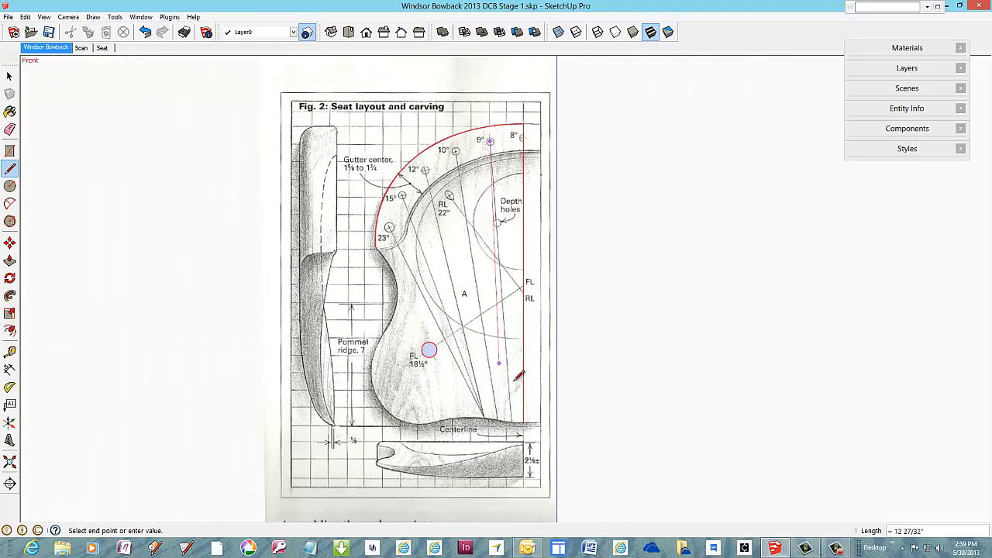
{"action": "left_click", "coordinate": [513, 422]}
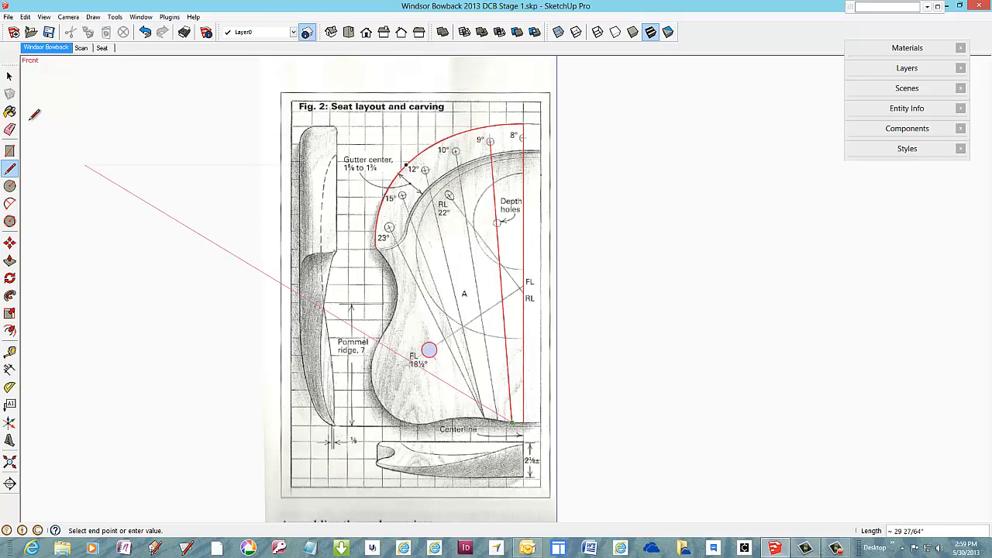
Add a center point to the front leg circle using Point at Center
{"action": "left_click", "coordinate": [10, 76]}
{"action": "scroll", "coordinate": [415, 361], "scroll_direction": "up", "scroll_amount": 5}
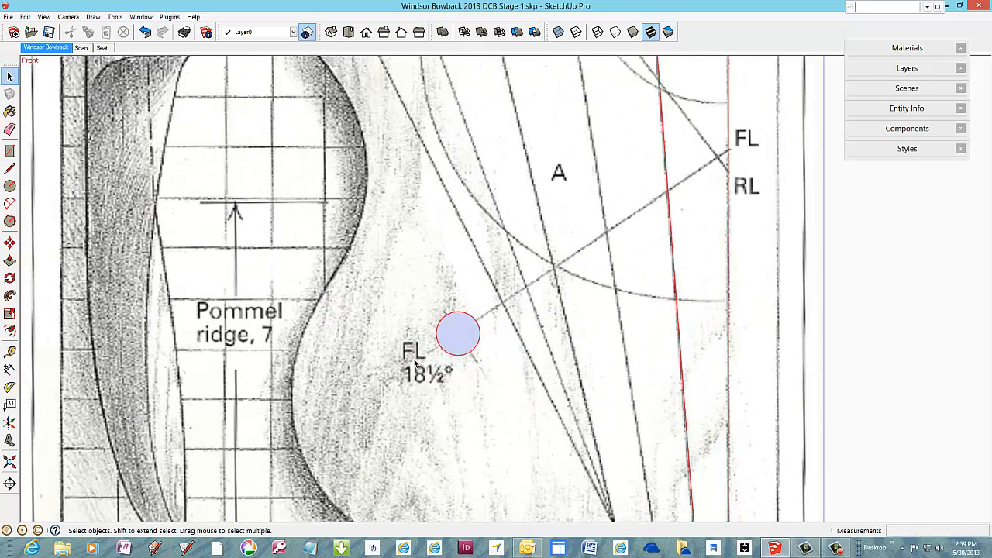
{"action": "right_click", "coordinate": [448, 320]}
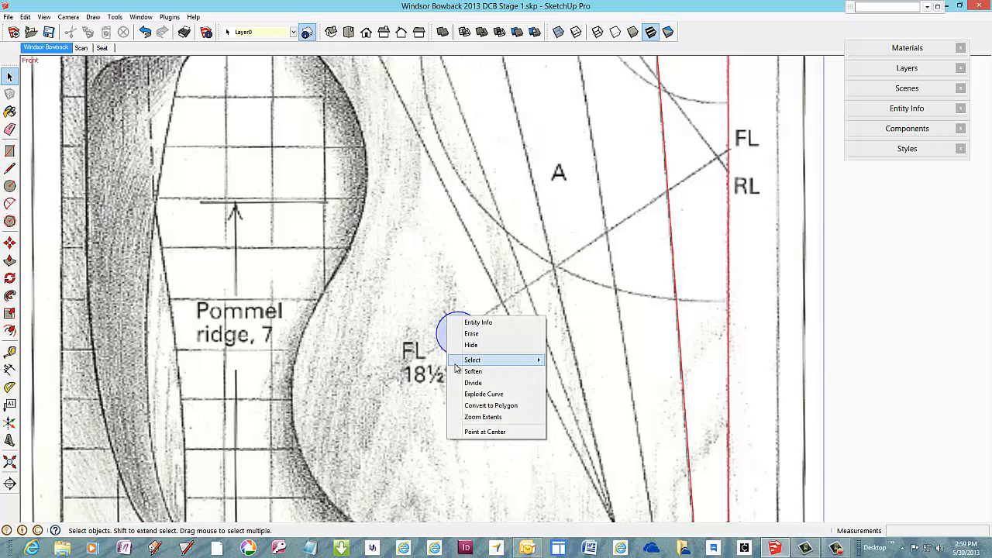
{"action": "left_click", "coordinate": [476, 432]}
{"action": "scroll", "coordinate": [463, 363], "scroll_direction": "up", "scroll_amount": 4}
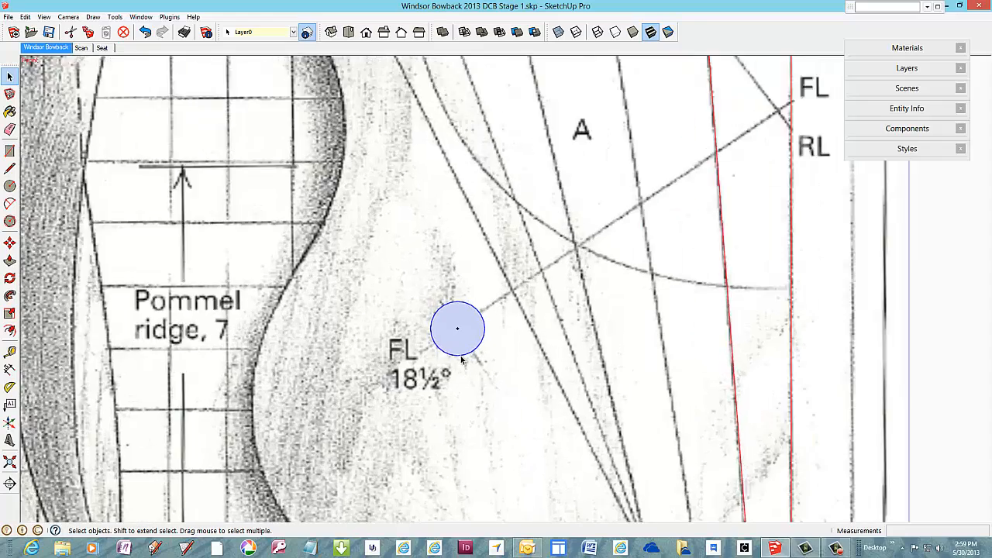
{"action": "scroll", "coordinate": [459, 356], "scroll_direction": "down", "scroll_amount": 3}
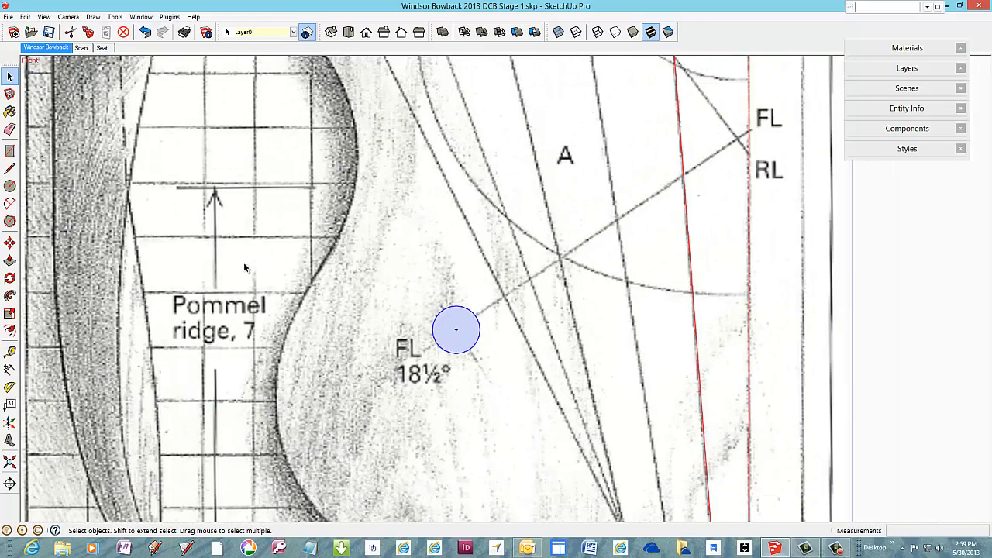
Draw a line about 6 21/32" long from the front leg circle's center along the FL sight line to just past the centerline
{"action": "left_click", "coordinate": [9, 168]}
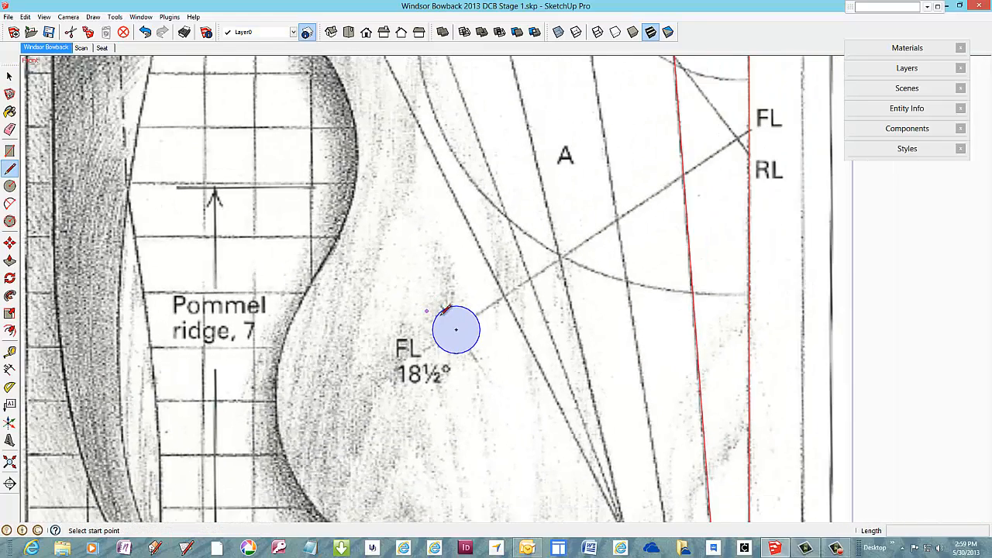
{"action": "left_click", "coordinate": [457, 330]}
{"action": "scroll", "coordinate": [453, 341], "scroll_direction": "down", "scroll_amount": 2}
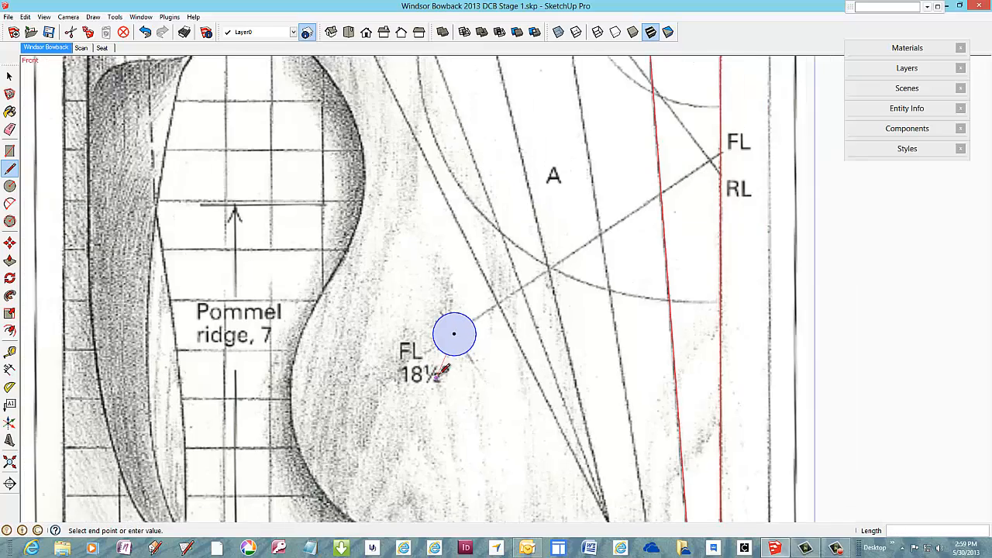
{"action": "scroll", "coordinate": [655, 200], "scroll_direction": "up", "scroll_amount": 5}
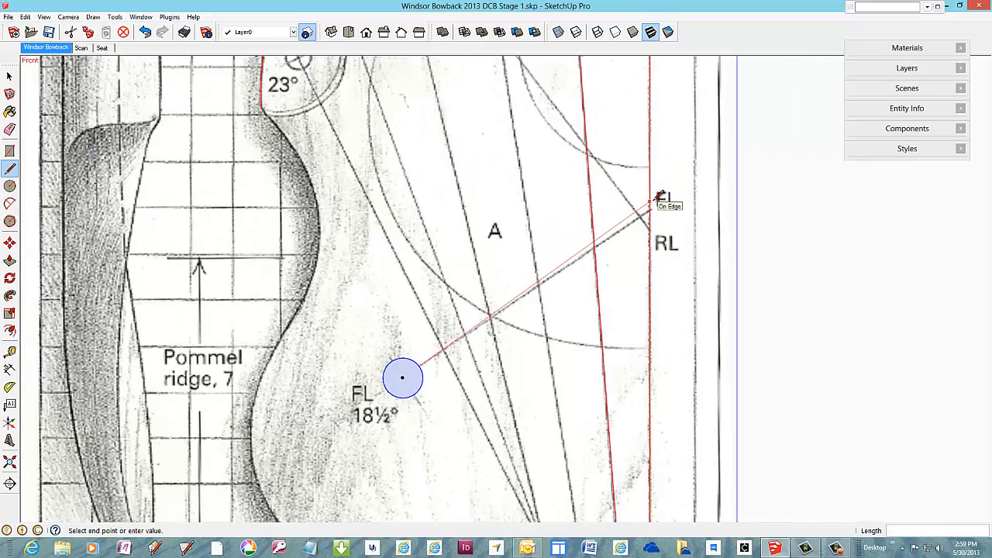
{"action": "scroll", "coordinate": [655, 200], "scroll_direction": "up", "scroll_amount": 2}
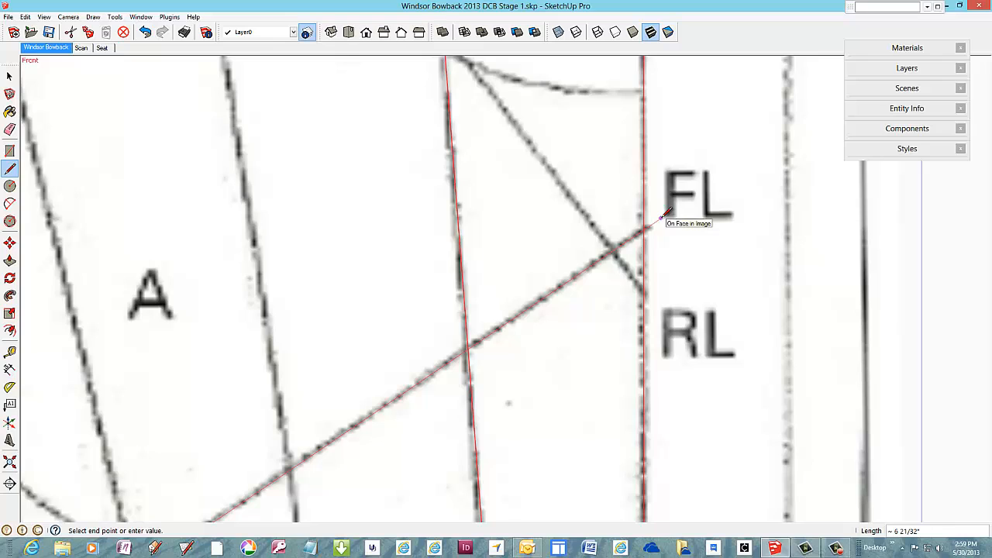
{"action": "left_click", "coordinate": [662, 217]}
{"action": "key", "text": "Escape"}
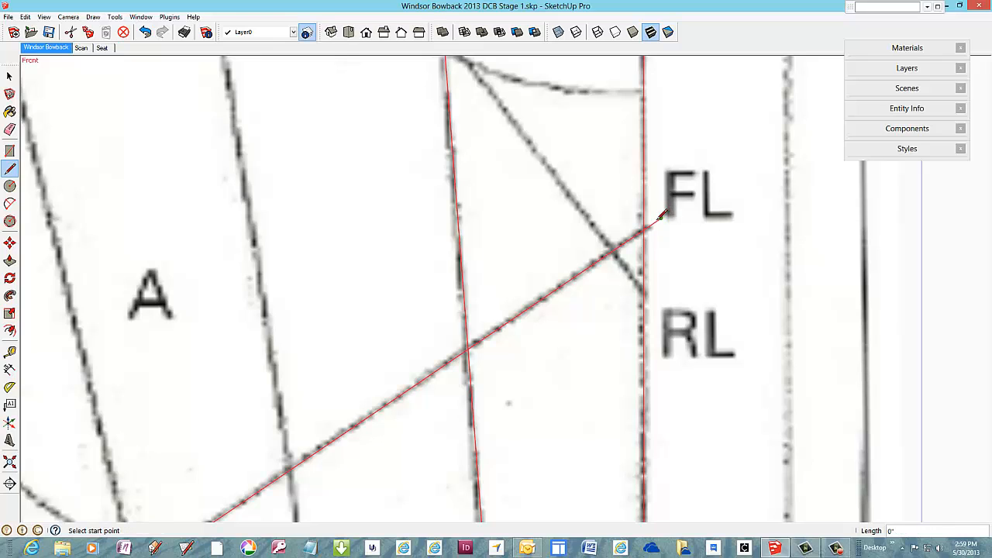
Place the in-model Seat Scan component in the empty area beside the traced seat scan
{"action": "scroll", "coordinate": [625, 223], "scroll_direction": "down", "scroll_amount": 5}
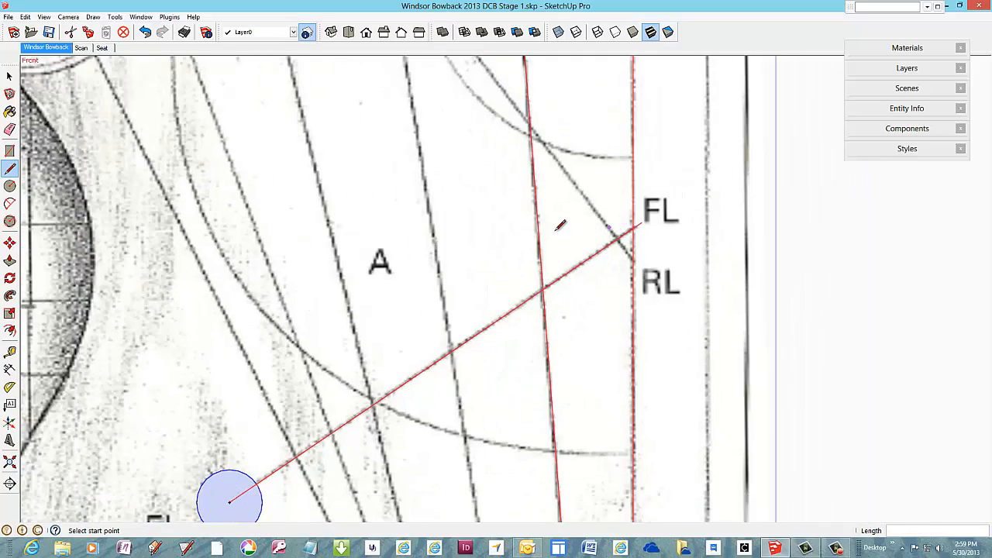
{"action": "scroll", "coordinate": [499, 204], "scroll_direction": "down", "scroll_amount": 1}
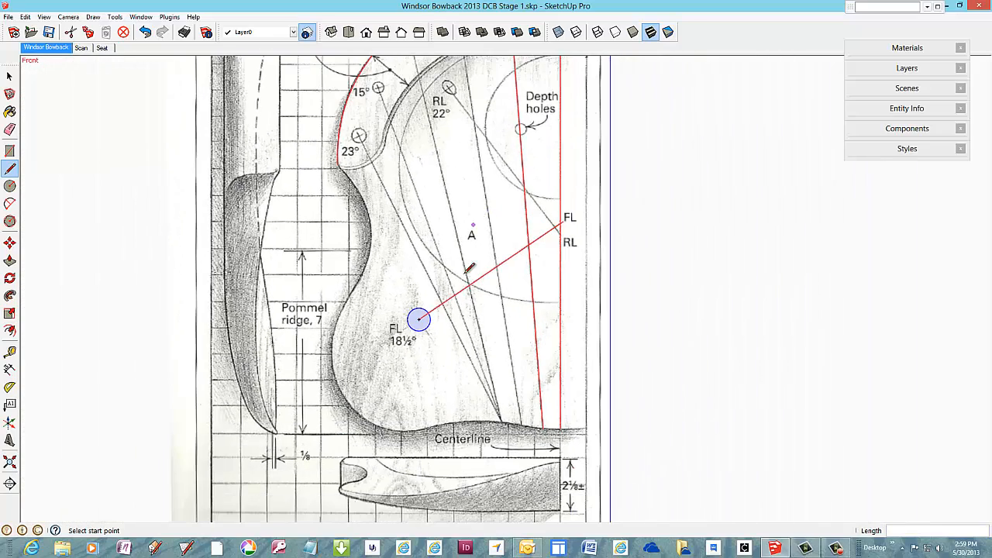
{"action": "scroll", "coordinate": [469, 407], "scroll_direction": "down", "scroll_amount": 2}
{"action": "scroll", "coordinate": [453, 382], "scroll_direction": "down", "scroll_amount": 1}
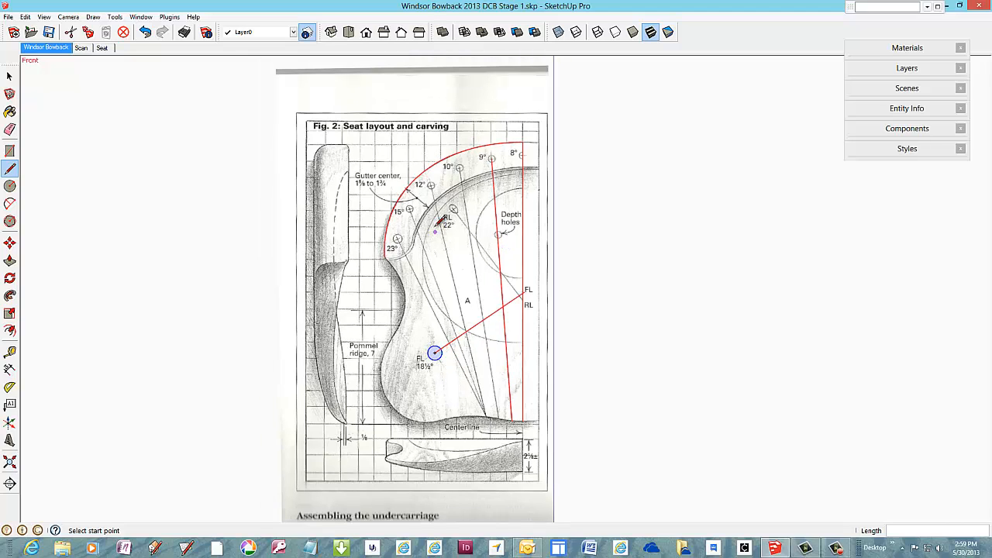
{"action": "left_click", "coordinate": [9, 76]}
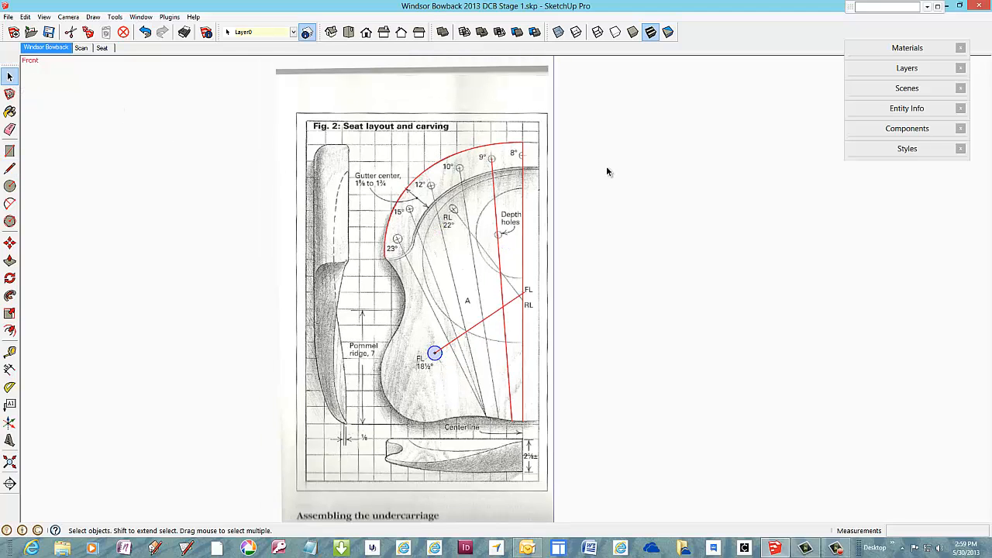
{"action": "left_click", "coordinate": [890, 130]}
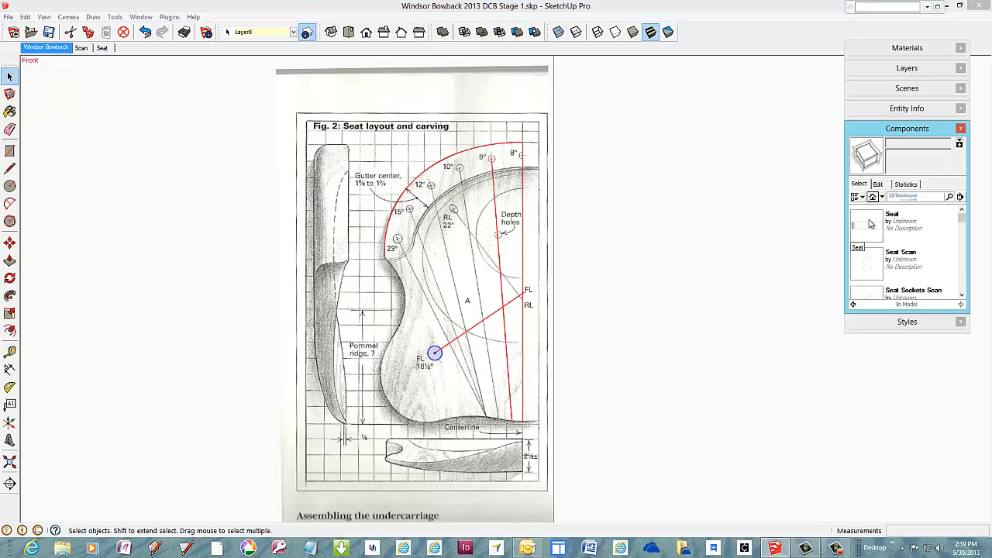
{"action": "left_click", "coordinate": [867, 264]}
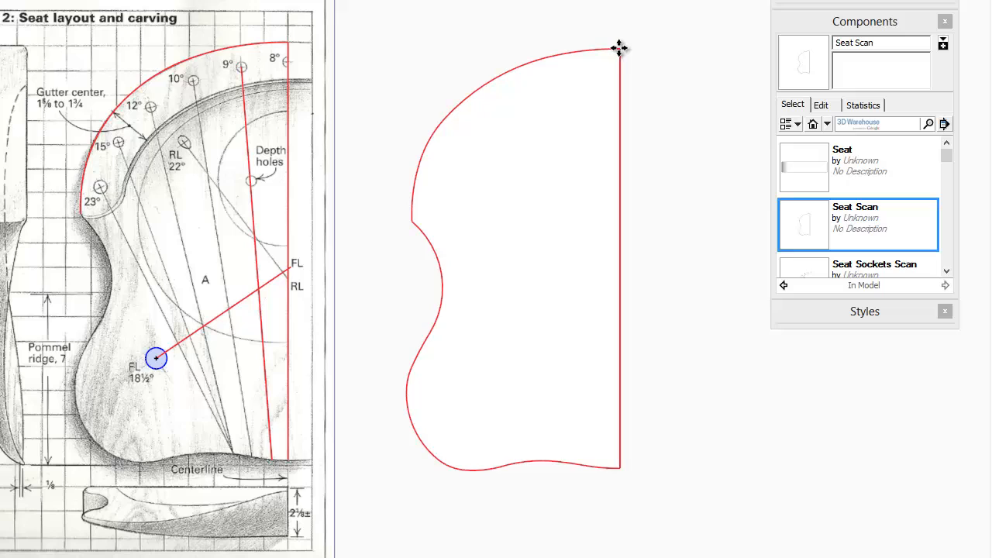
{"action": "left_click", "coordinate": [619, 48]}
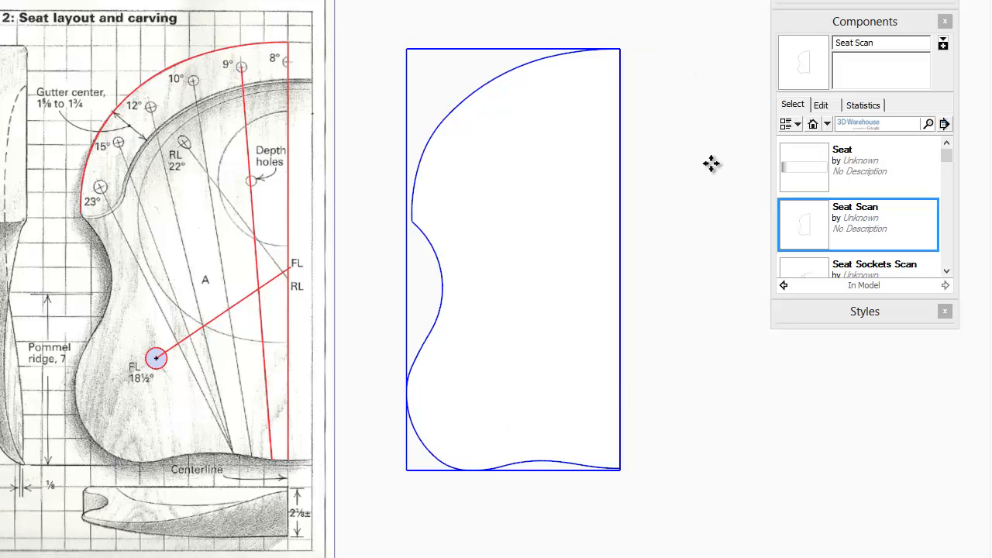
Insert the Seat Sockets Scan component, snapping it to the rear centerline endpoint of the placed seat outline
{"action": "left_click", "coordinate": [947, 273]}
{"action": "left_click", "coordinate": [946, 273]}
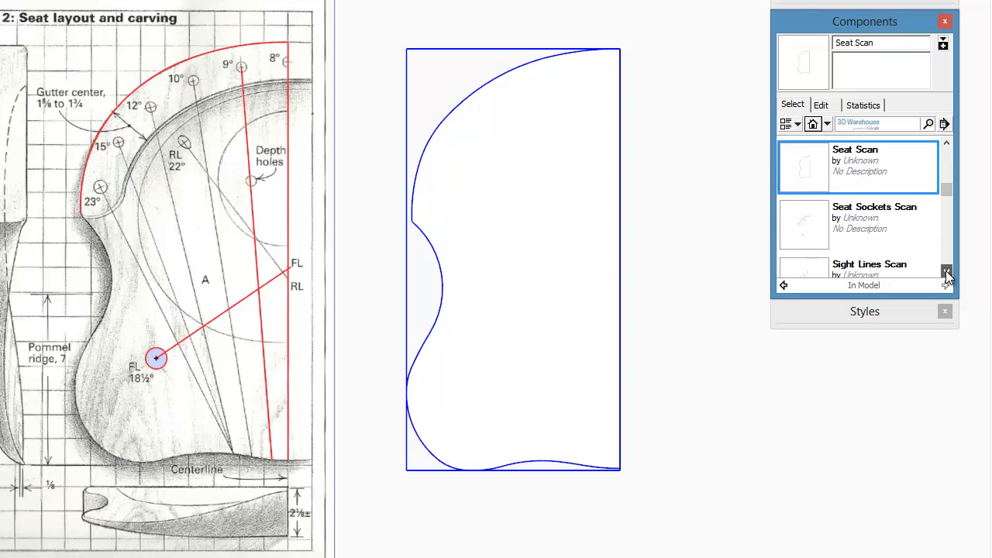
{"action": "left_click", "coordinate": [809, 222]}
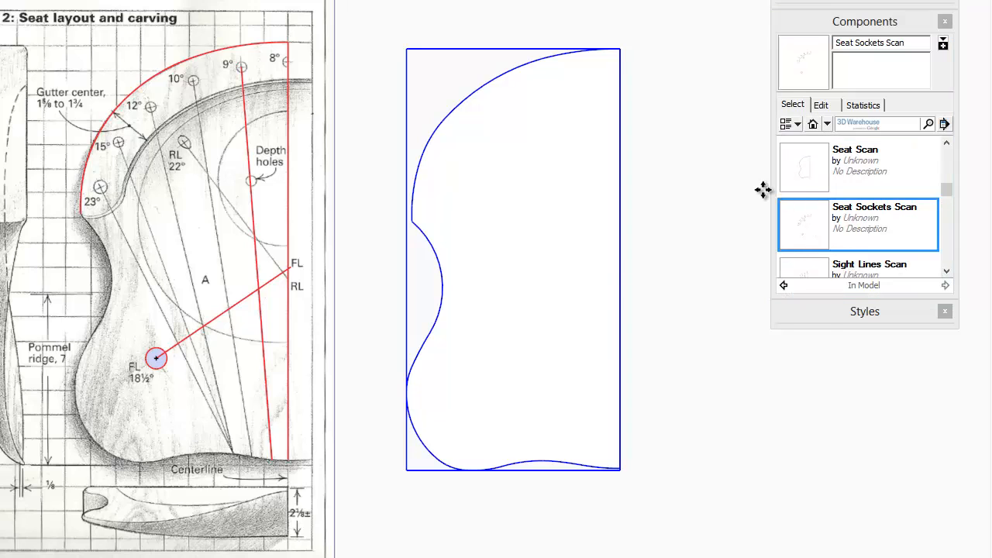
{"action": "left_click_drag", "start_coordinate": [687, 147], "coordinate": [621, 52]}
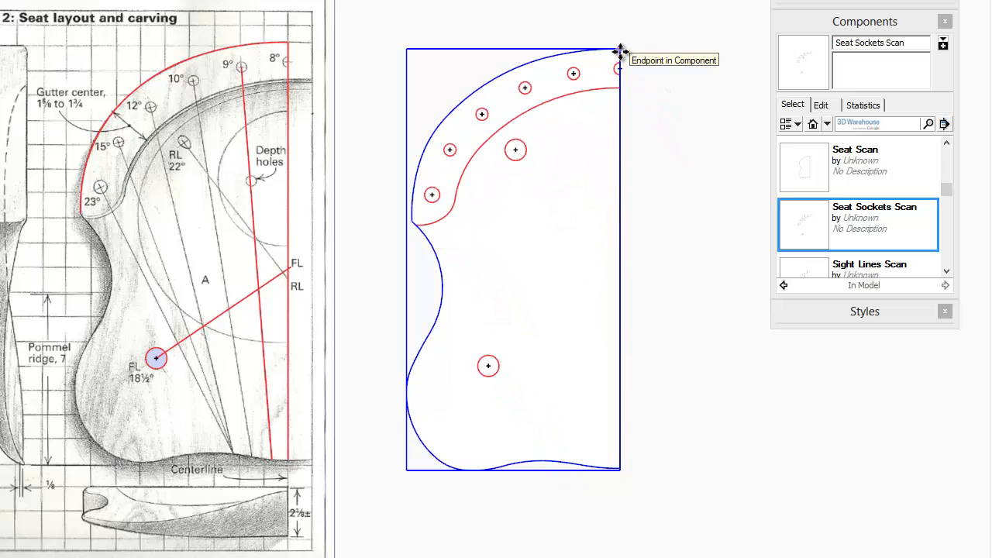
{"action": "left_click", "coordinate": [621, 52]}
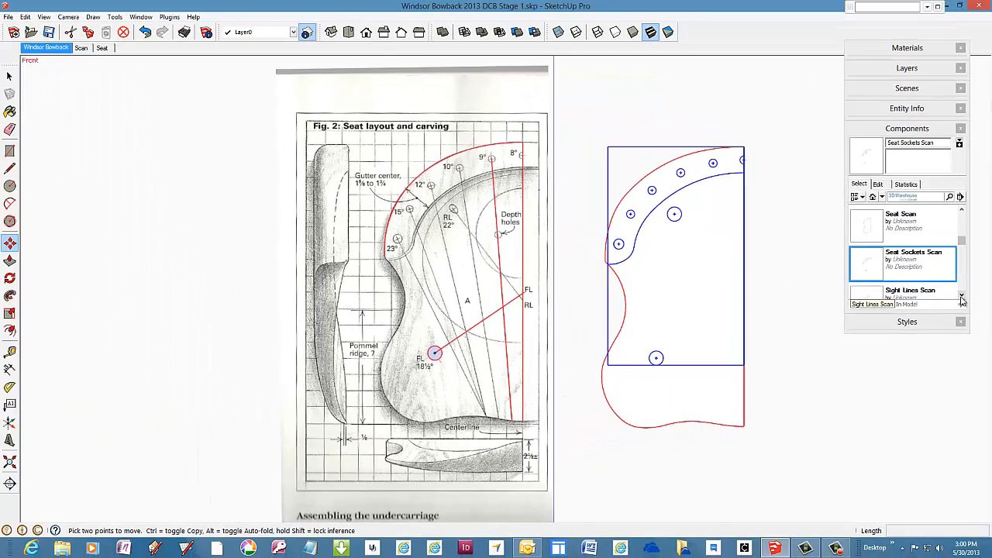
Insert the Sight Lines Scan component, snapping its front leg sight line to the front leg hole's center point, and clear the selection
{"action": "left_click", "coordinate": [946, 271]}
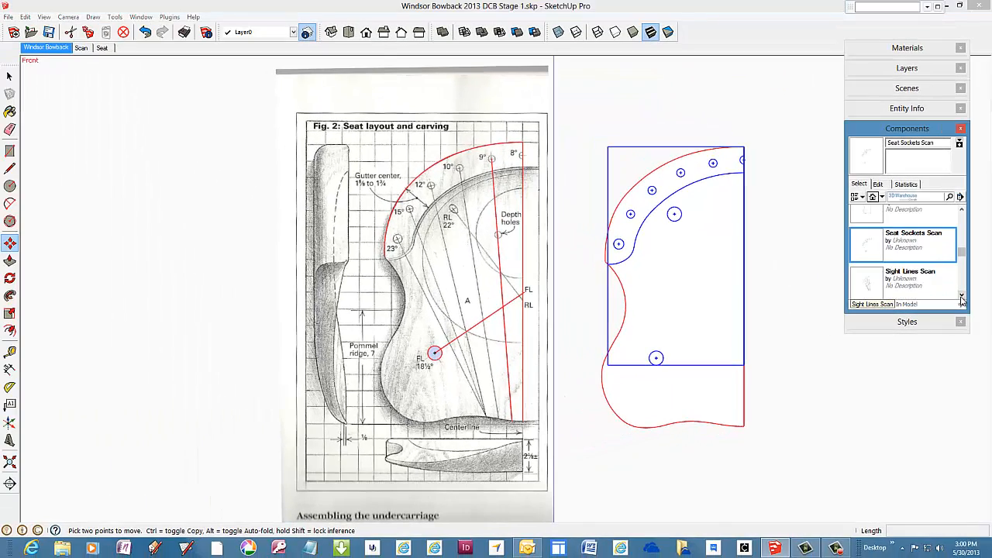
{"action": "left_click", "coordinate": [870, 289]}
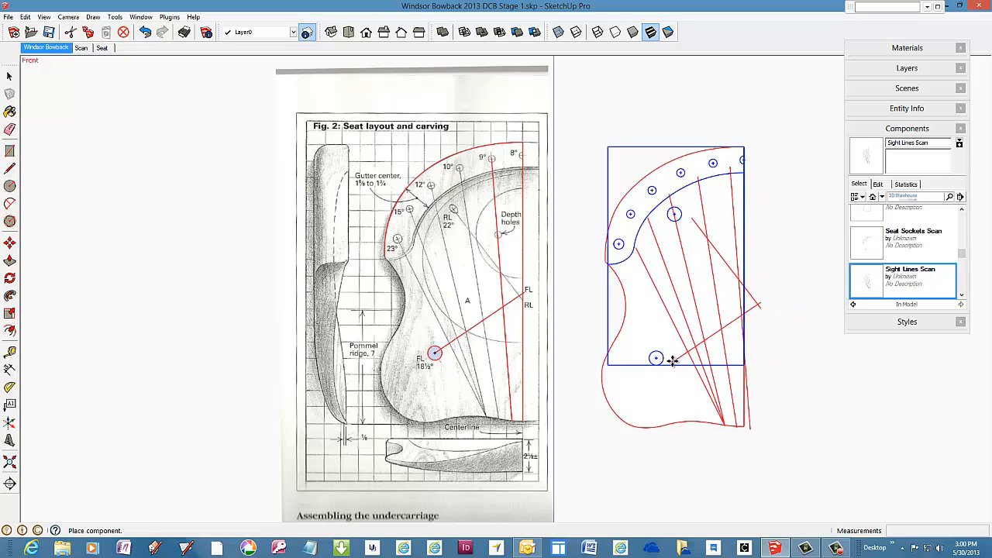
{"action": "scroll", "coordinate": [673, 361], "scroll_direction": "up", "scroll_amount": 3}
{"action": "scroll", "coordinate": [673, 361], "scroll_direction": "up", "scroll_amount": 3}
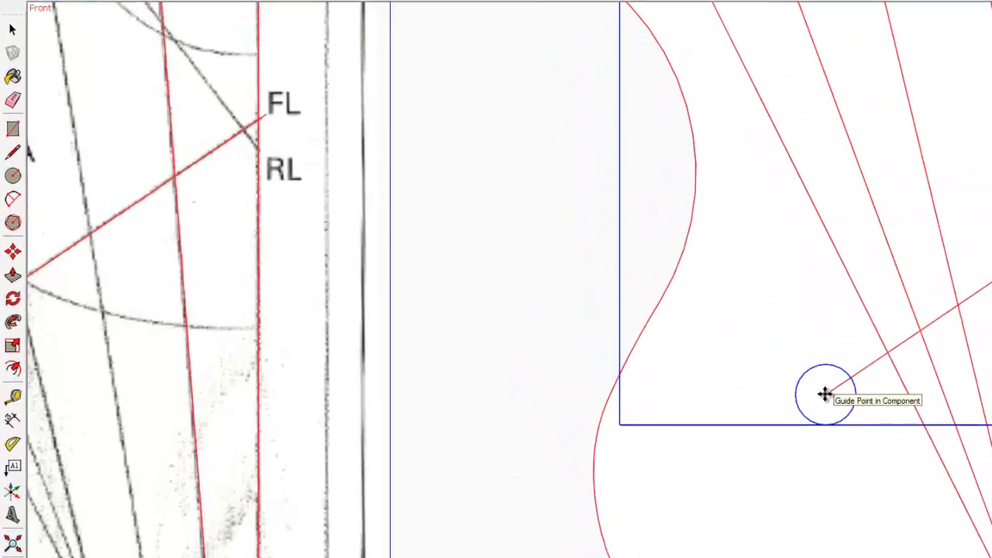
{"action": "left_click", "coordinate": [825, 394]}
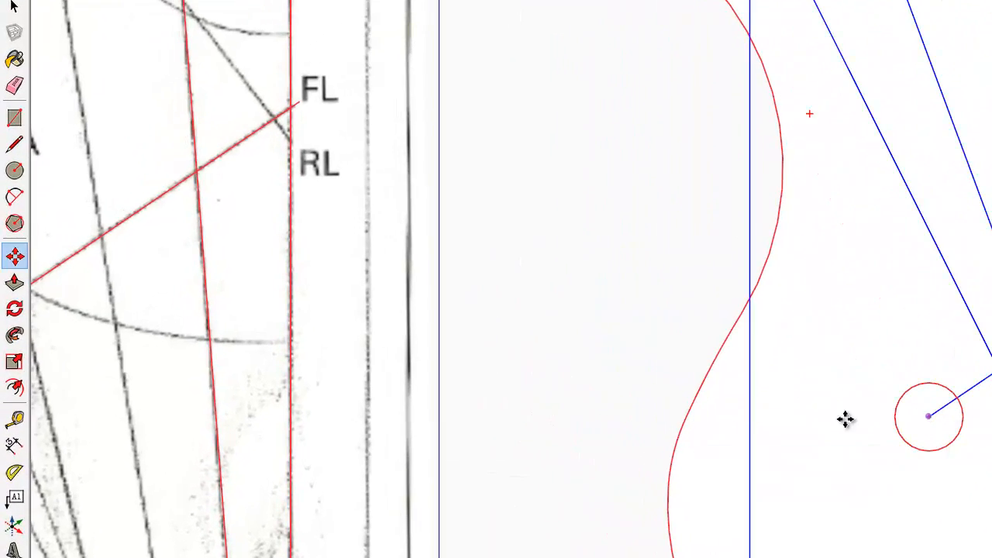
{"action": "scroll", "coordinate": [753, 415], "scroll_direction": "down", "scroll_amount": 5}
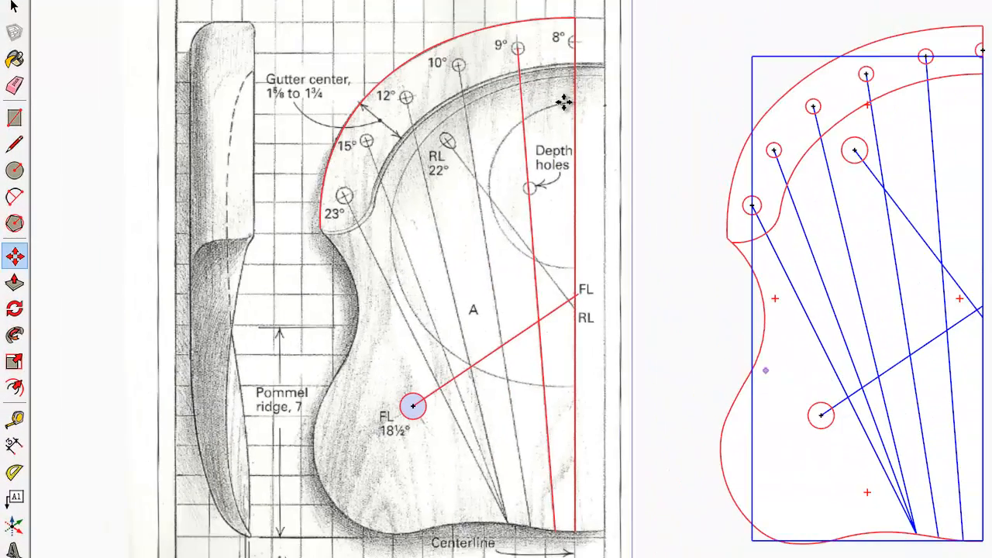
{"action": "left_click", "coordinate": [17, 7]}
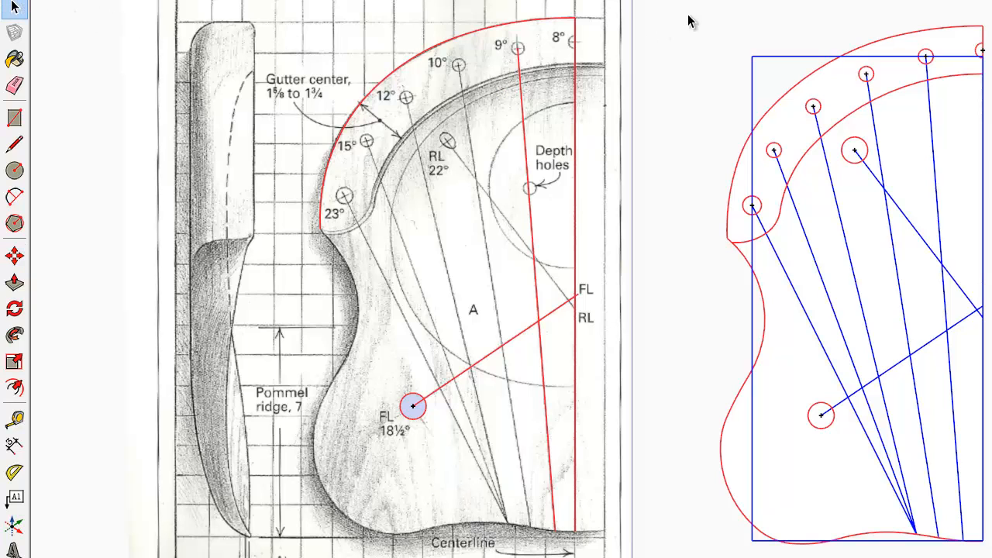
{"action": "left_click", "coordinate": [735, 71]}
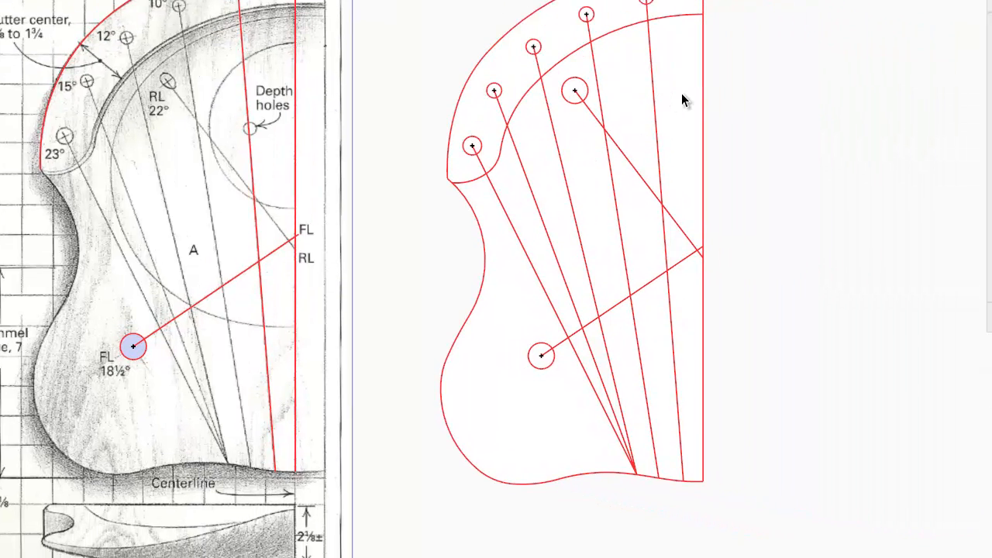
{"action": "middle_click_drag", "start_coordinate": [962, 154], "coordinate": [929, 175]}
{"action": "mouse_move", "coordinate": [564, 96]}
{"action": "middle_mouse_down"}
{"action": "mouse_move", "coordinate": [417, 104]}
{"action": "mouse_move", "coordinate": [304, 179]}
{"action": "mouse_move", "coordinate": [162, 98]}
{"action": "mouse_move", "coordinate": [47, 88]}
{"action": "mouse_move", "coordinate": [263, 118]}
{"action": "mouse_move", "coordinate": [452, 120]}
{"action": "mouse_move", "coordinate": [401, 145]}
{"action": "mouse_move", "coordinate": [352, 141]}
{"action": "middle_mouse_up"}
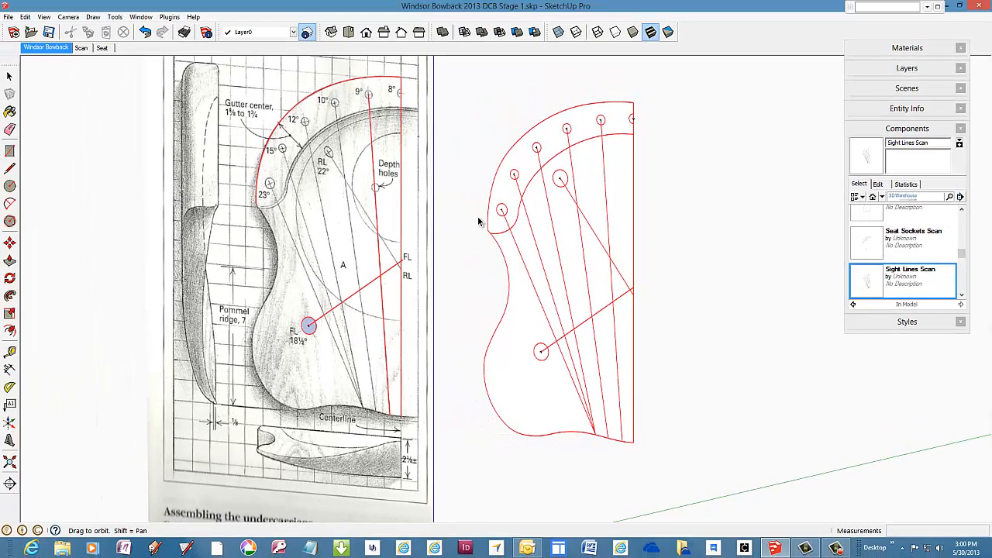
{"action": "key", "text": "space"}
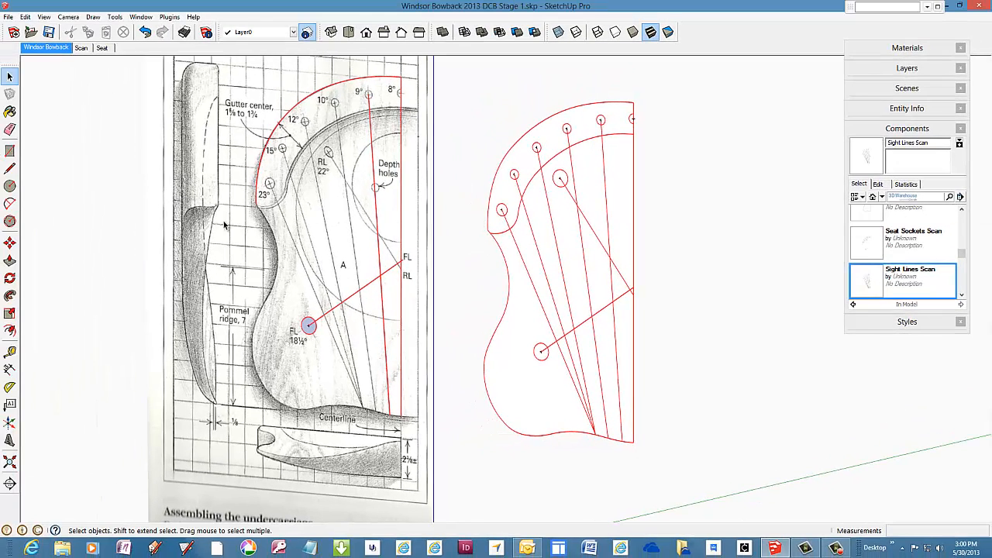